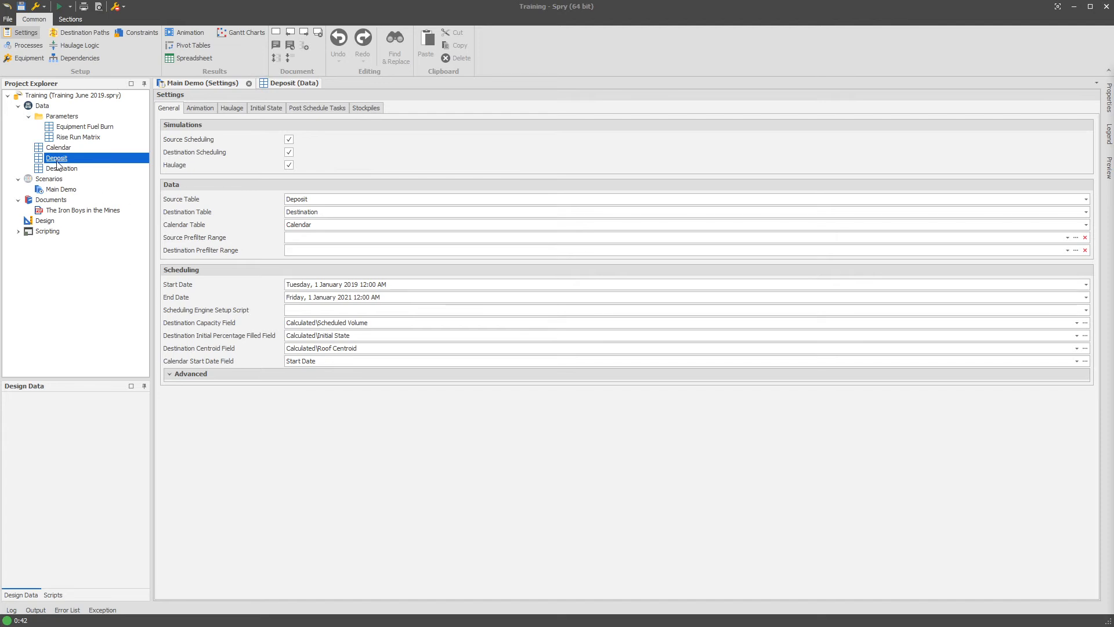
- Open the Deposit table's field setup and review the waste fields in the Calculated folder
{"action": "right_click", "coordinate": [59, 158]}
{"action": "mouse_move", "coordinate": [128, 179]}
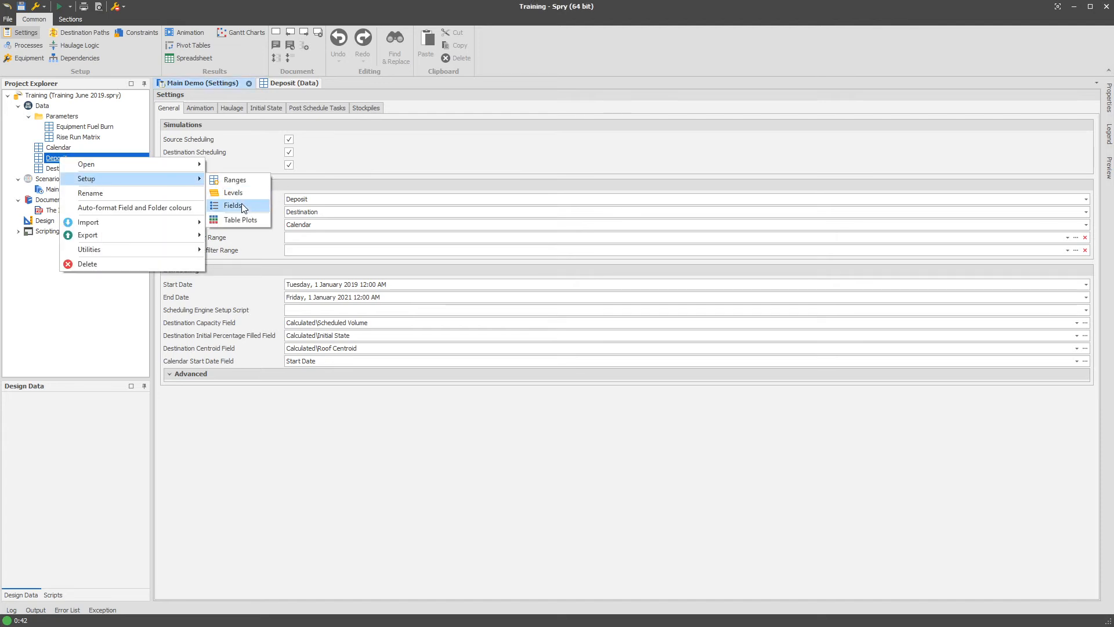
{"action": "left_click", "coordinate": [242, 205]}
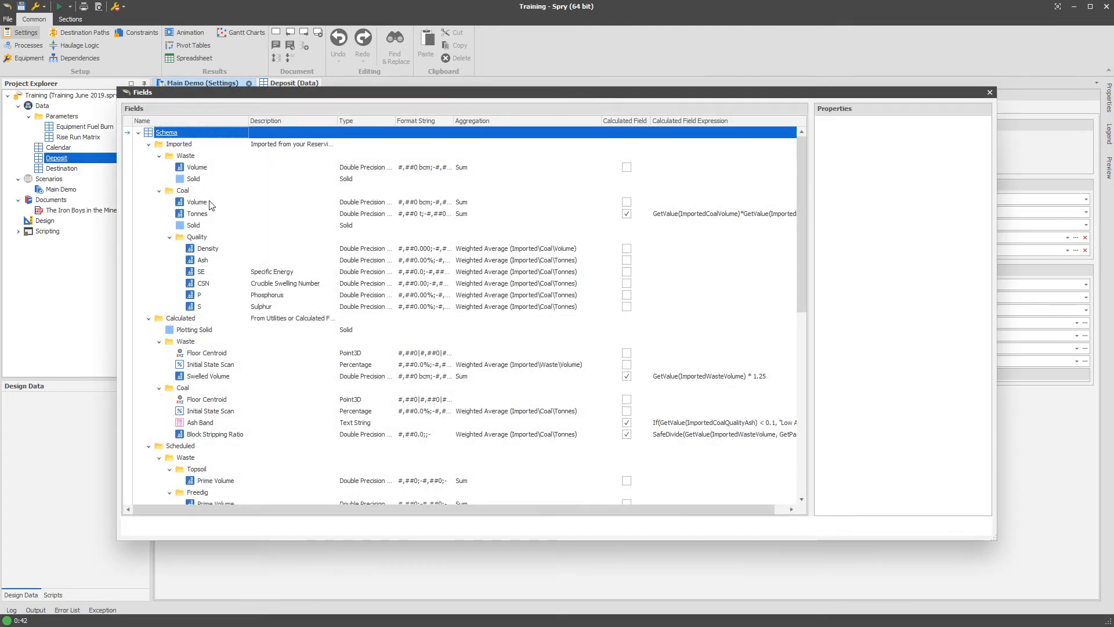
{"action": "left_click", "coordinate": [214, 375]}
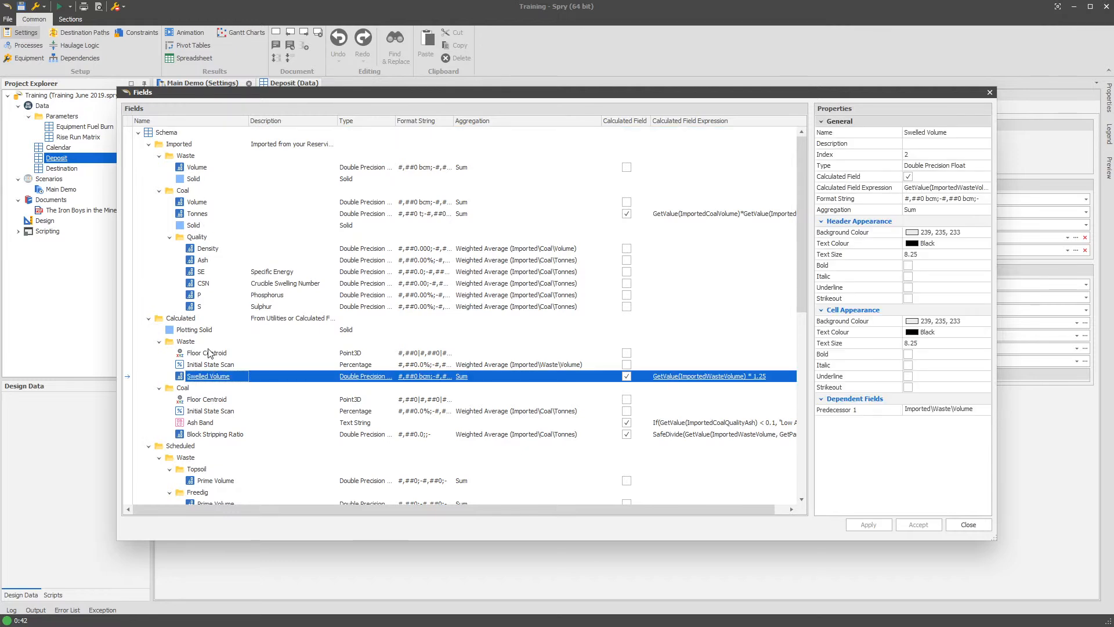
{"action": "left_click", "coordinate": [210, 354]}
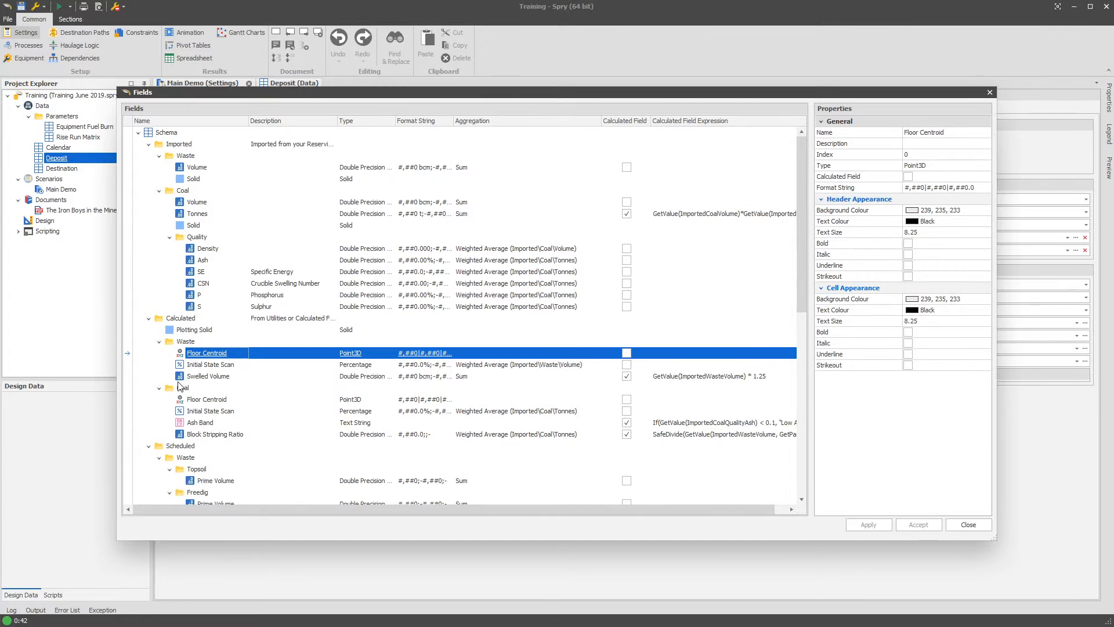
{"action": "left_click", "coordinate": [149, 320]}
{"action": "left_click", "coordinate": [149, 320]}
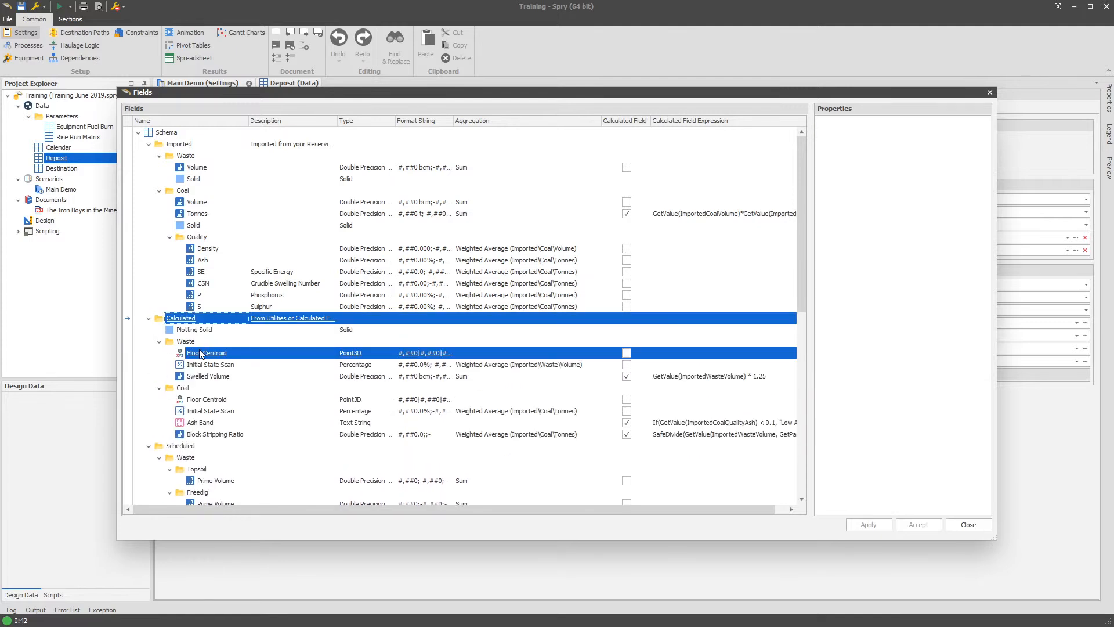
- Describe the calculated waste Floor Centroid field as "Generated from the Centroid Calculator", apply the change and close the field setup
{"action": "left_click", "coordinate": [277, 354]}
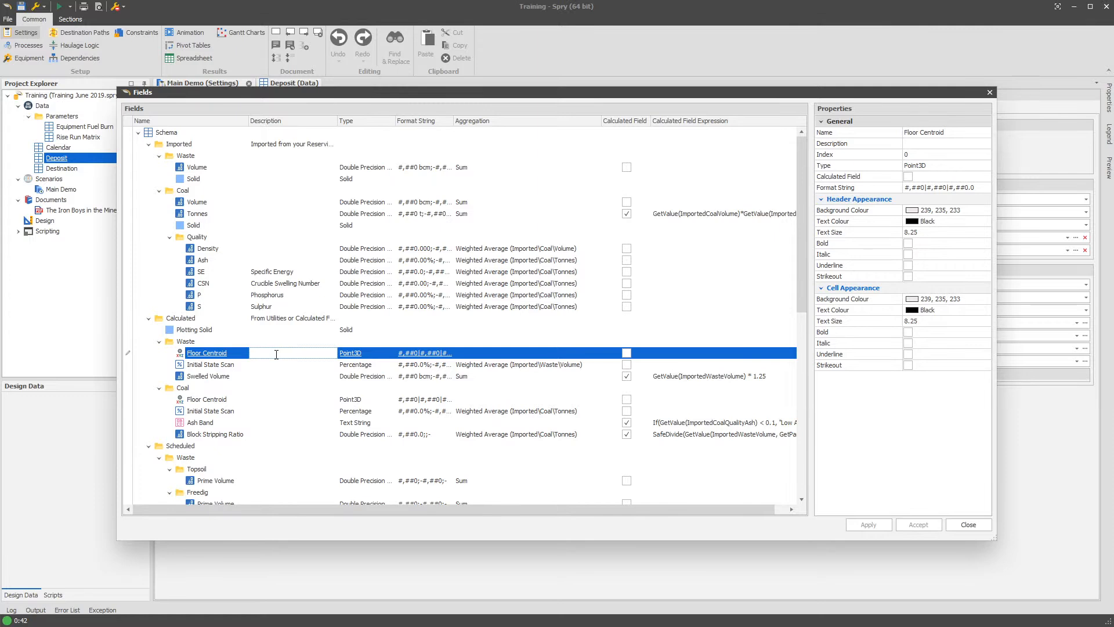
{"action": "type", "text": "Generated the"}
{"action": "key", "text": "BackSpace"}
{"action": "key", "text": "BackSpace"}
{"action": "type", "text": "from the Centroid "}
{"action": "type", "text": "Calcu"}
{"action": "type", "text": "lator"}
{"action": "key", "text": "Return"}
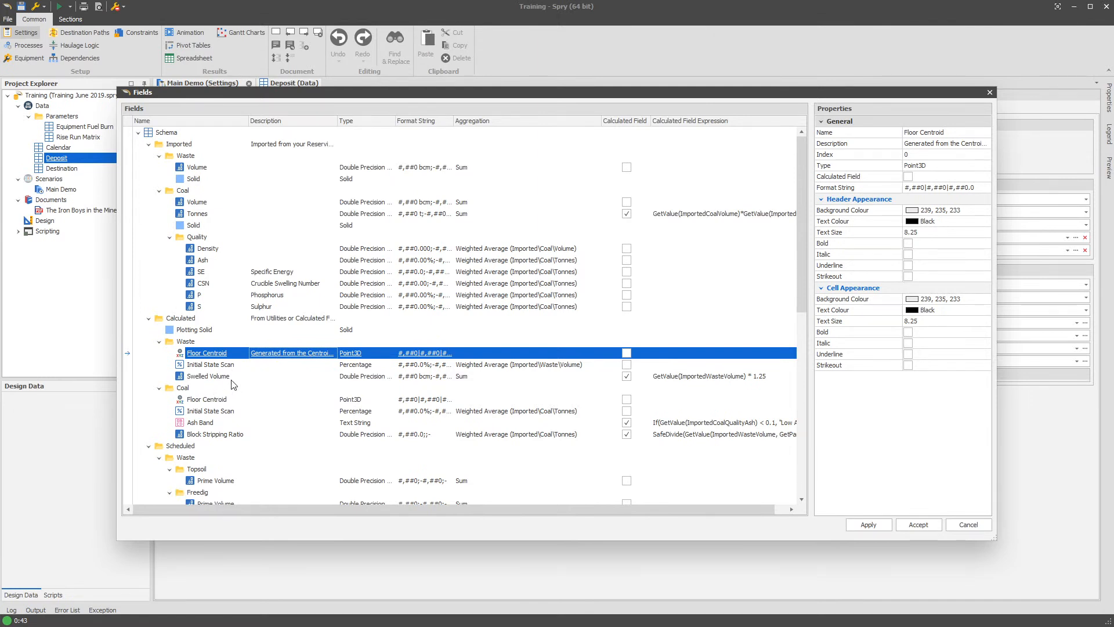
{"action": "left_click", "coordinate": [865, 525]}
{"action": "left_click", "coordinate": [965, 524]}
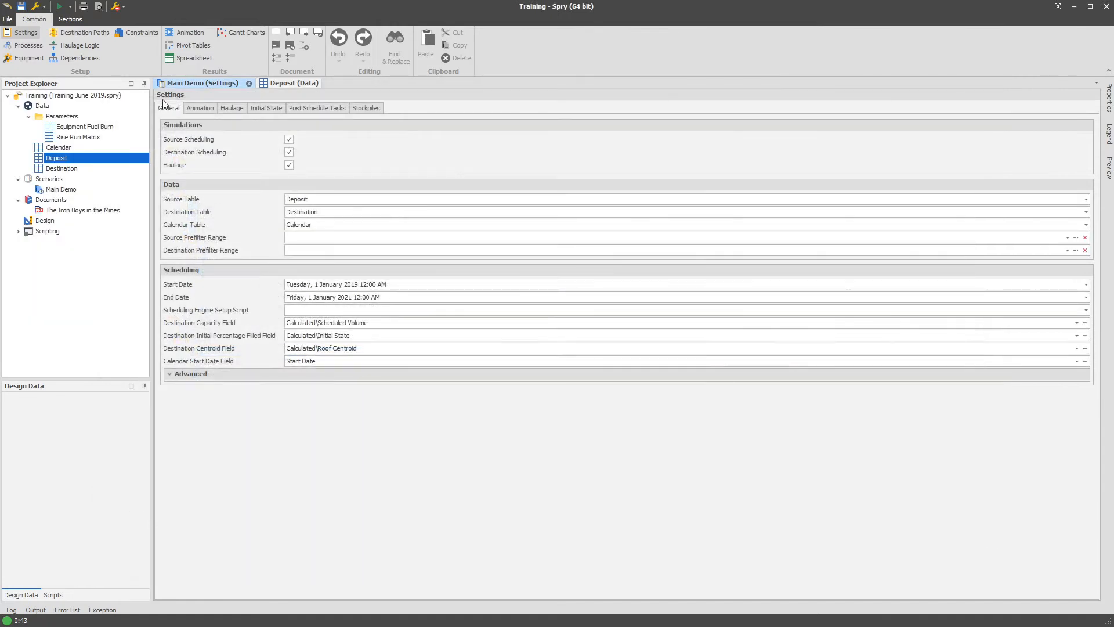
- Display the scenario's processes to check their centroid fields, and reopen the Deposit table's field setup
{"action": "left_click", "coordinate": [40, 47]}
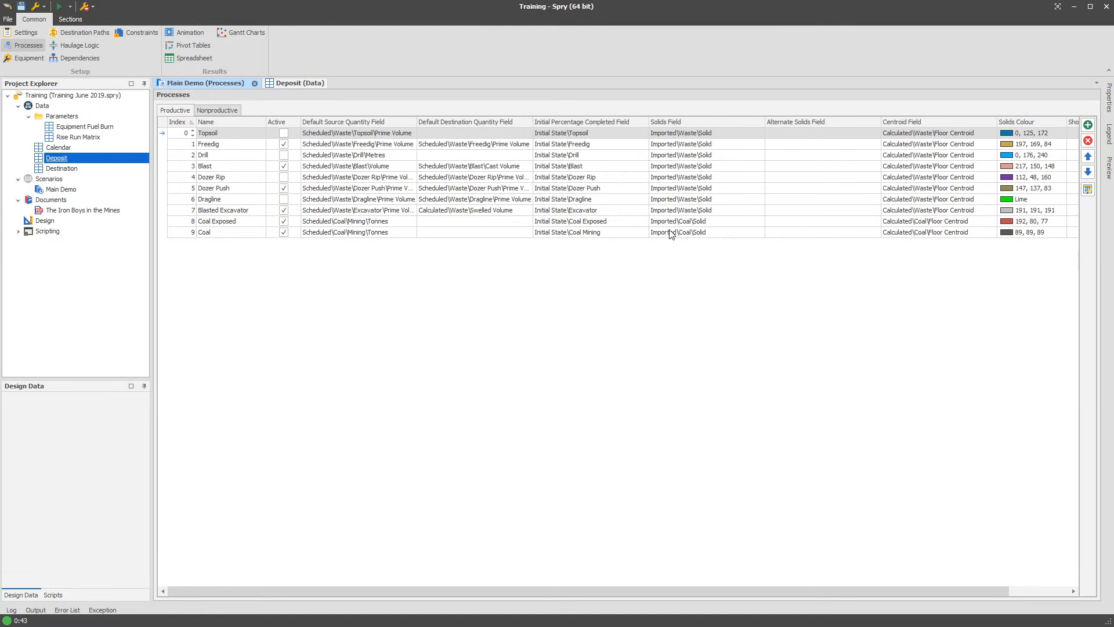
{"action": "right_click", "coordinate": [81, 158]}
{"action": "mouse_move", "coordinate": [81, 180]}
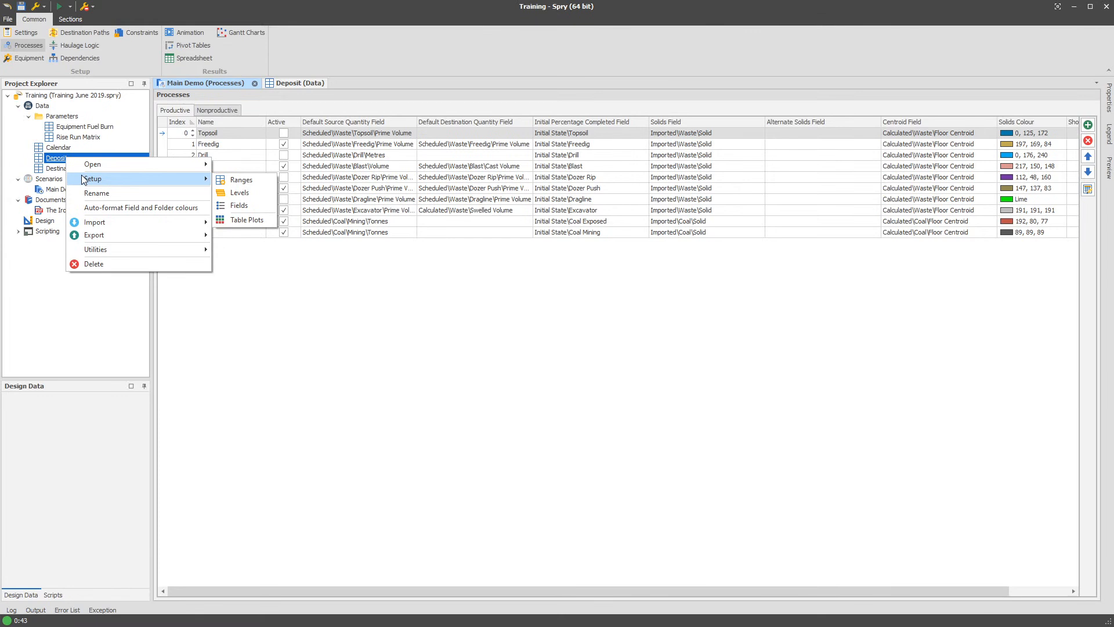
{"action": "left_click", "coordinate": [252, 205]}
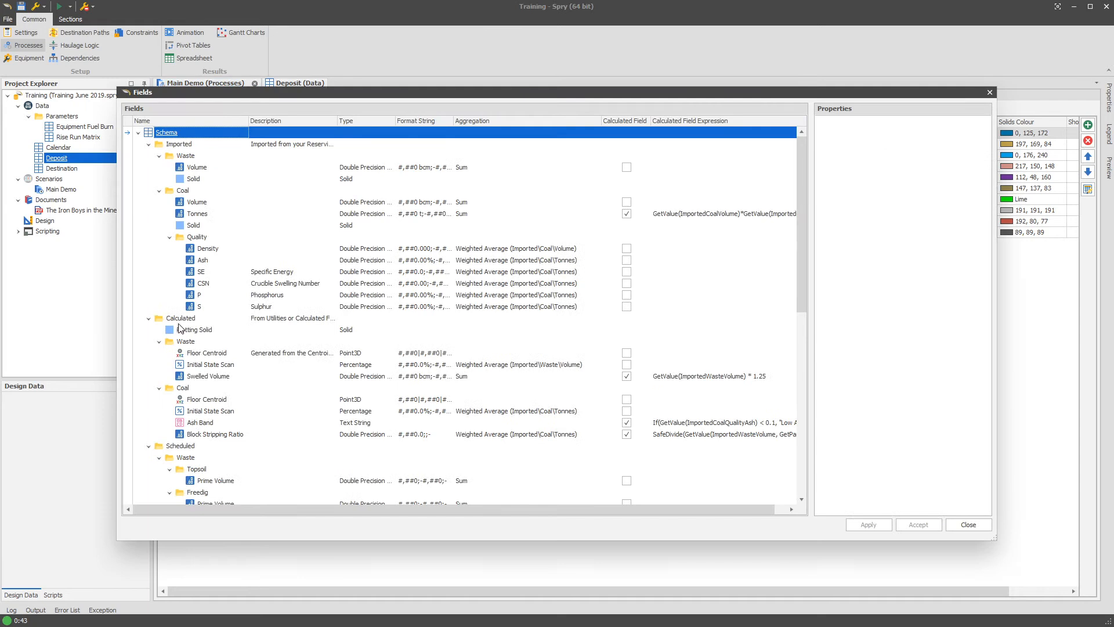
- Add a Point3D field named "RL Centroid" to the Waste folder under Calculated
{"action": "left_click", "coordinate": [189, 321]}
{"action": "right_click", "coordinate": [187, 320]}
{"action": "mouse_move", "coordinate": [259, 326]}
{"action": "left_click", "coordinate": [170, 339]}
{"action": "right_click", "coordinate": [198, 341]}
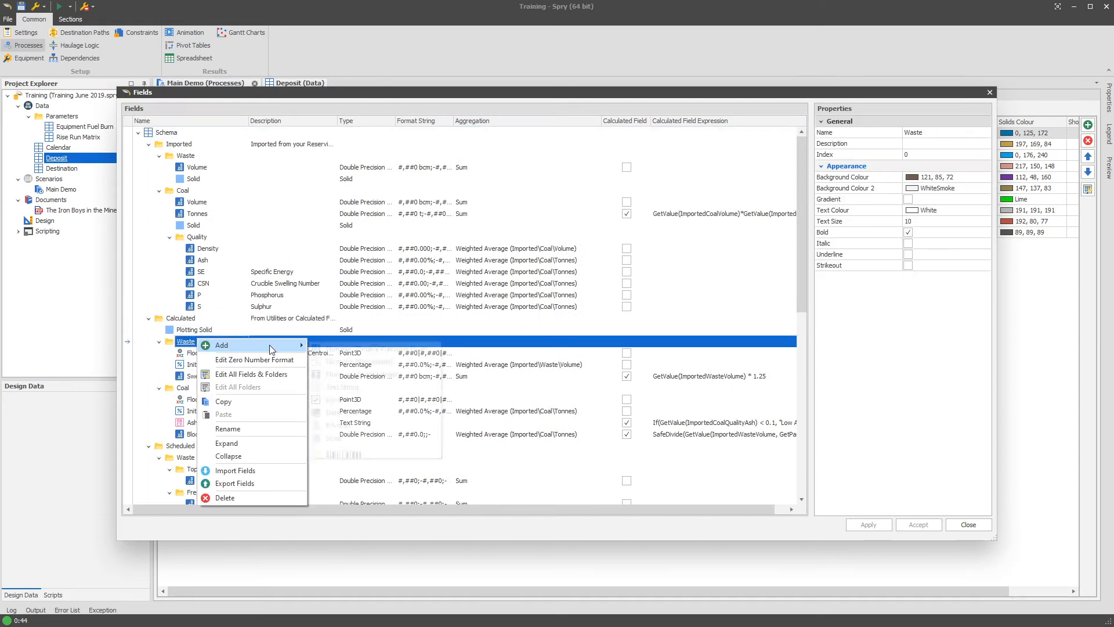
{"action": "mouse_move", "coordinate": [232, 344]}
{"action": "left_click", "coordinate": [367, 424]}
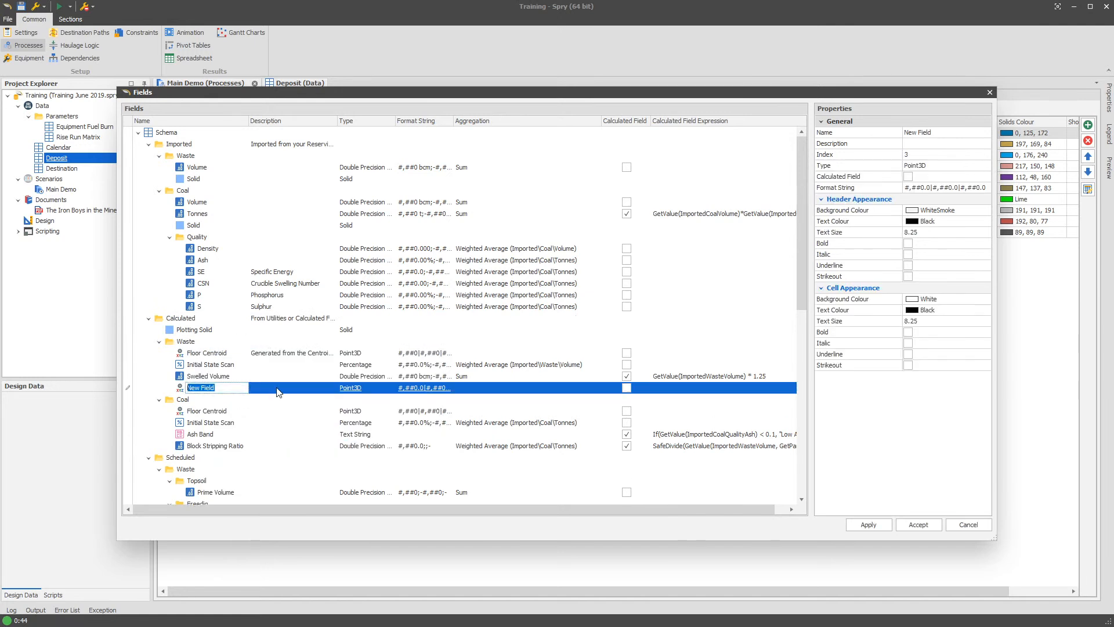
{"action": "type", "text": "RL Centroid"}
{"action": "key", "text": "Return"}
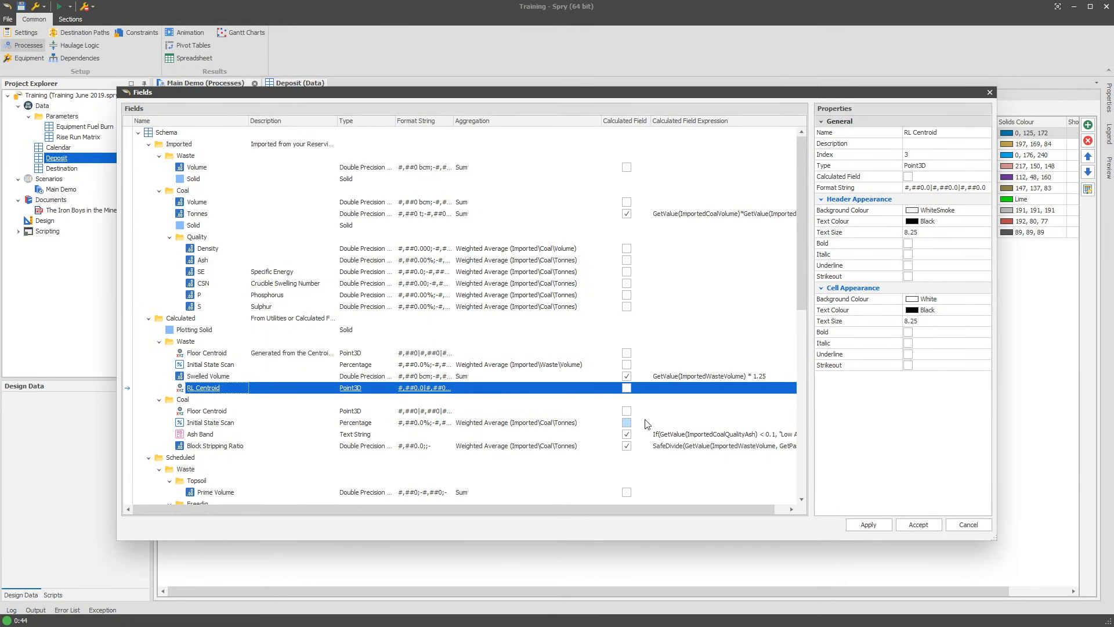
- Make RL Centroid a calculated field, accepting the data overwrite, and open its expression for editing
{"action": "left_click", "coordinate": [627, 387]}
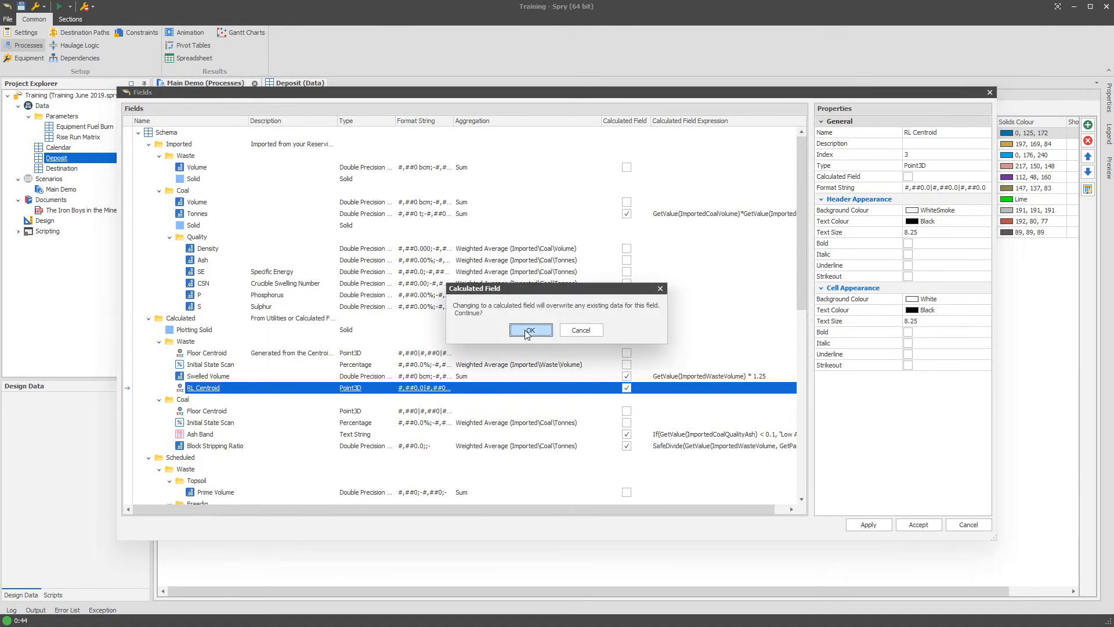
{"action": "left_click", "coordinate": [530, 330]}
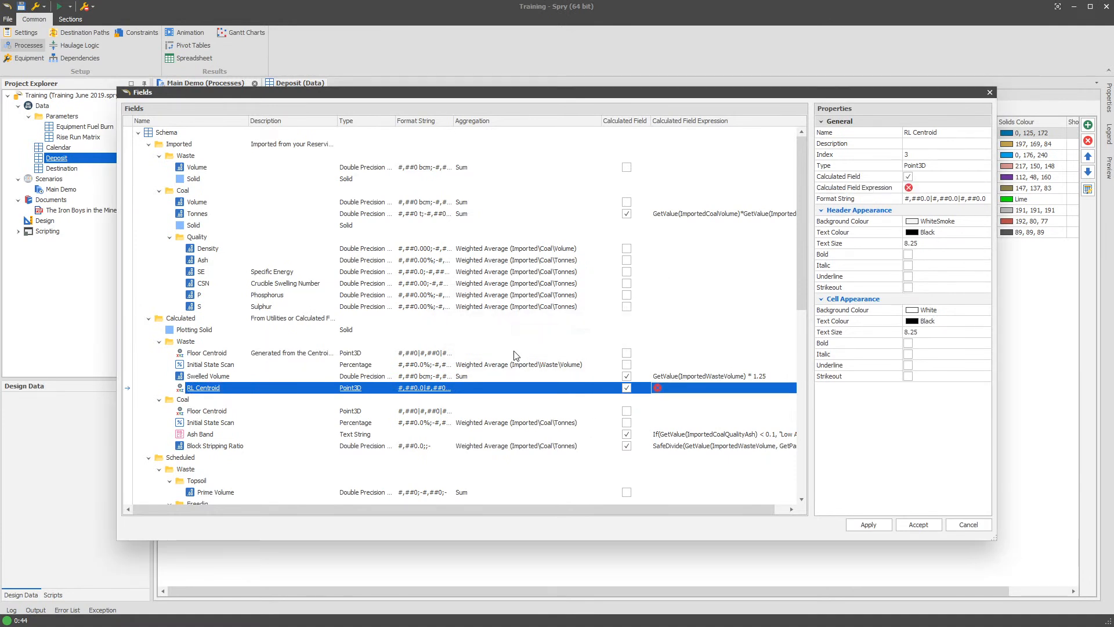
{"action": "left_click", "coordinate": [712, 387]}
{"action": "left_click", "coordinate": [718, 393]}
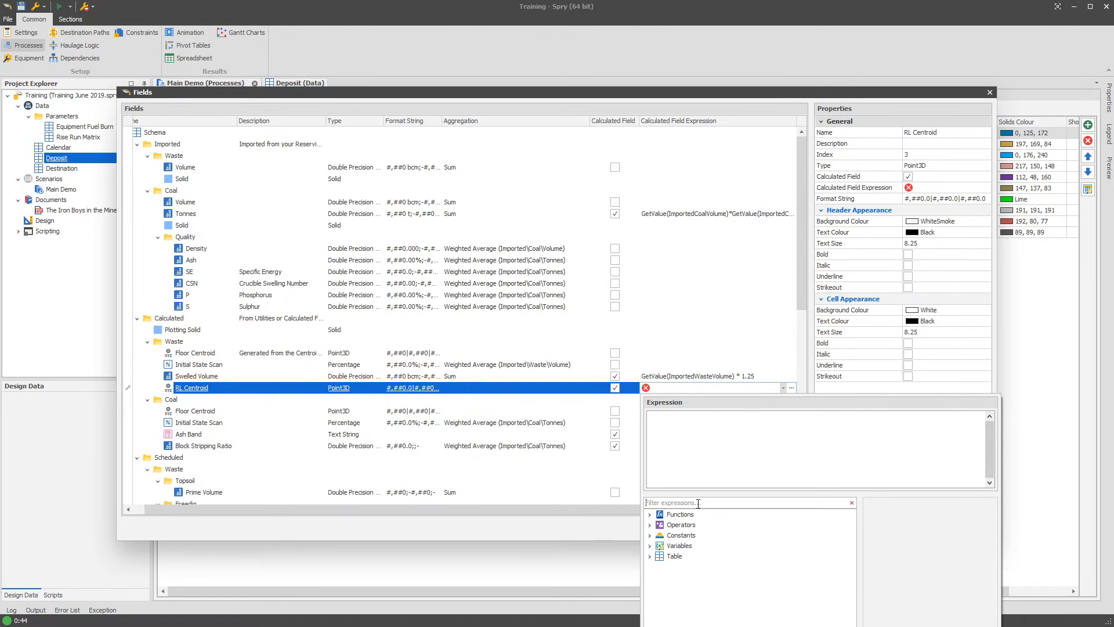
- Find the CPoint3D type conversion function and insert it into the RL Centroid expression
{"action": "left_click", "coordinate": [698, 503]}
{"action": "type", "text": "CPoin"}
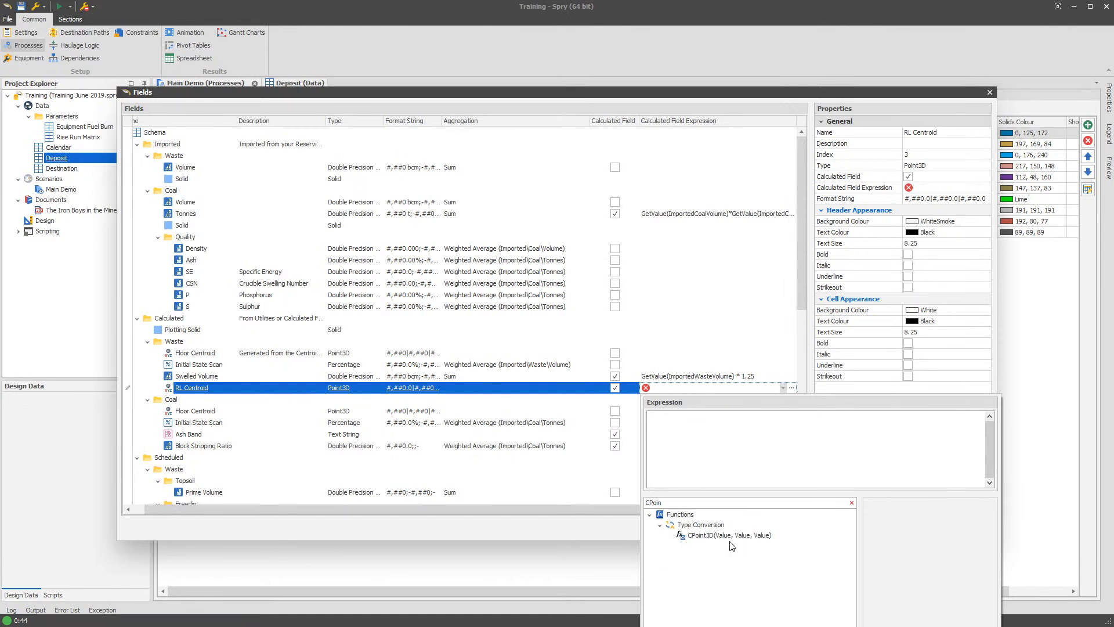
{"action": "left_click", "coordinate": [710, 537]}
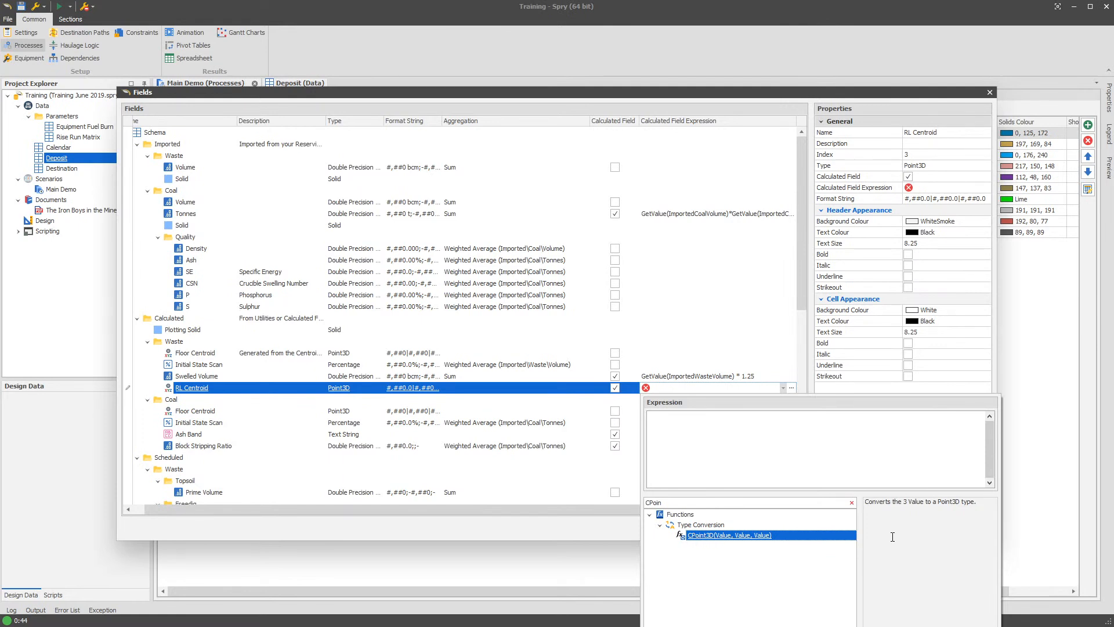
{"action": "double_click", "coordinate": [739, 539]}
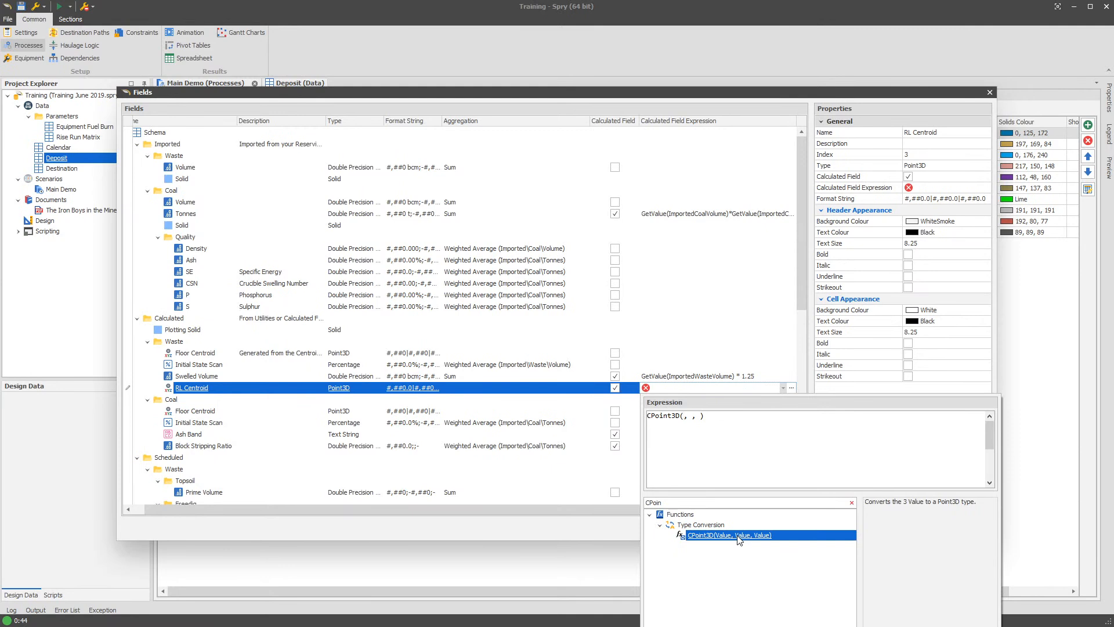
- Begin an If( function on its own line above CPoint3D in the RL Centroid expression
{"action": "left_click_drag", "start_coordinate": [680, 499], "coordinate": [609, 503]}
{"action": "left_click", "coordinate": [856, 424]}
{"action": "key", "text": "Return"}
{"action": "type", "text": "If"}
{"action": "key", "text": "Return"}
{"action": "type", "text": "("}
{"action": "key", "text": "BackSpace"}
{"action": "key", "text": "BackSpace"}
{"action": "type", "text": "("}
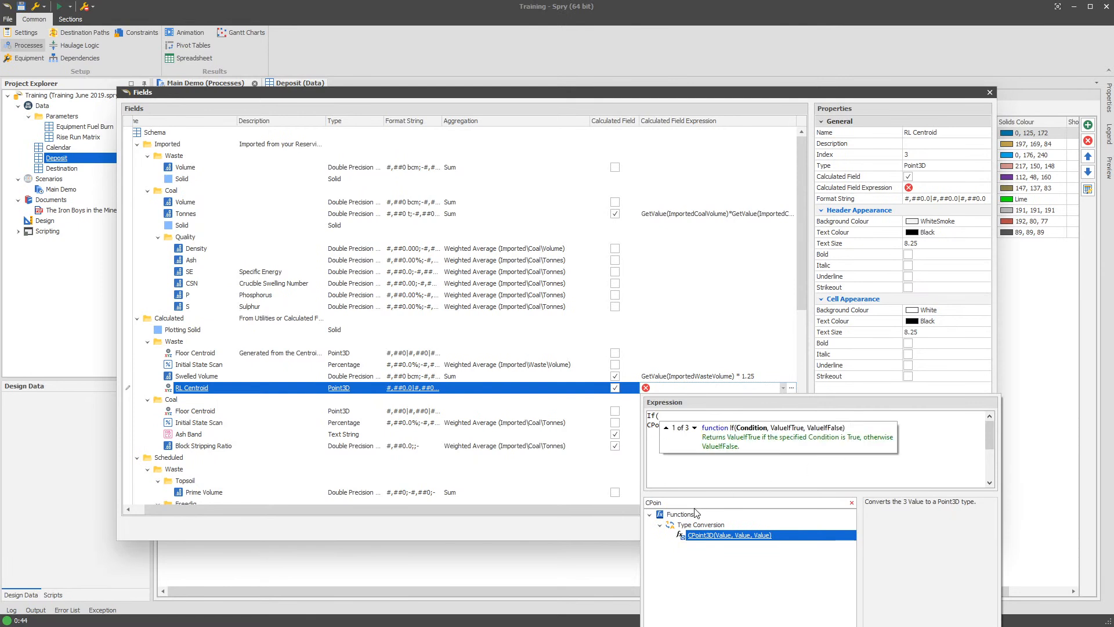
- Enter Not IsNull(CalculatedWasteFloorCentroid) as the If condition, using the waste Floor Centroid field and ending with a comma
{"action": "left_click_drag", "start_coordinate": [690, 504], "coordinate": [618, 506]}
{"action": "type", "text": "floor"}
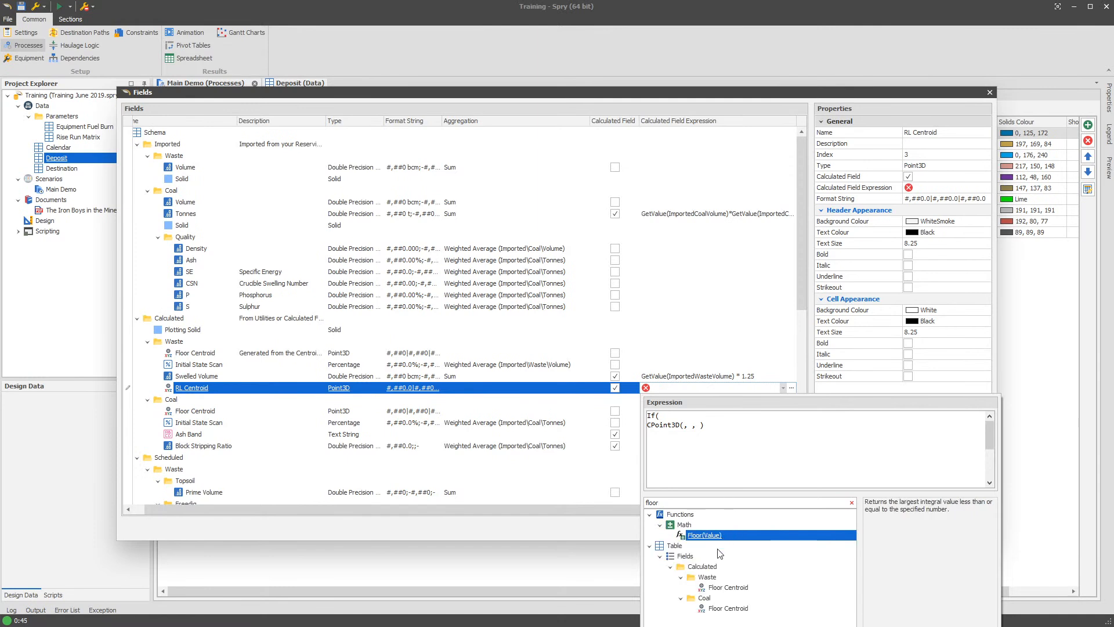
{"action": "left_click", "coordinate": [720, 587]}
{"action": "left_click", "coordinate": [901, 589]}
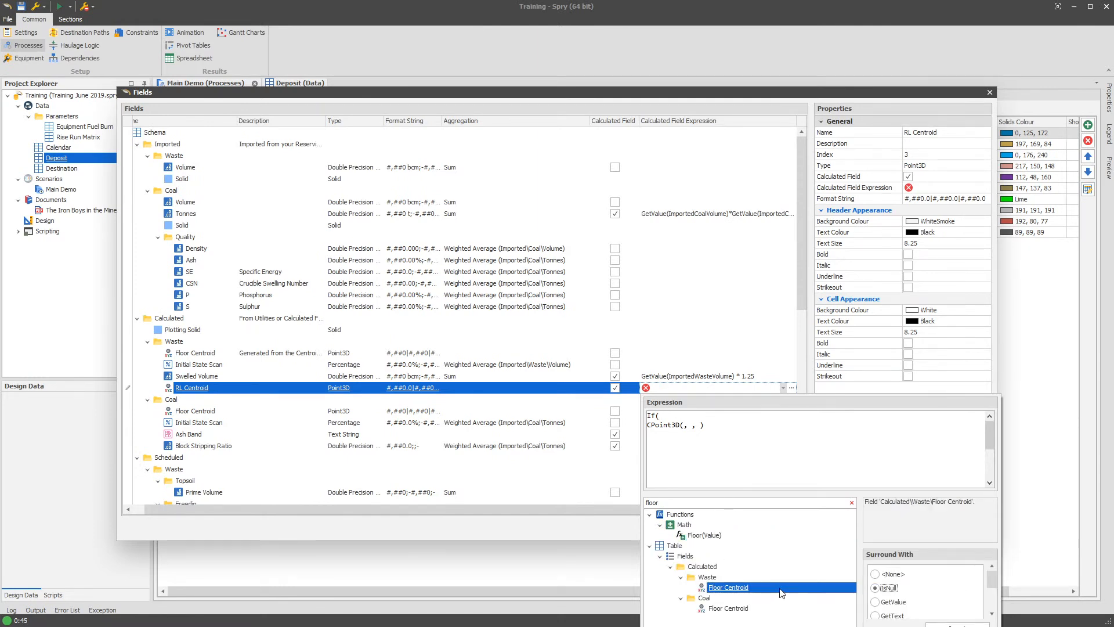
{"action": "double_click", "coordinate": [728, 587]}
{"action": "type", "text": "Not "}
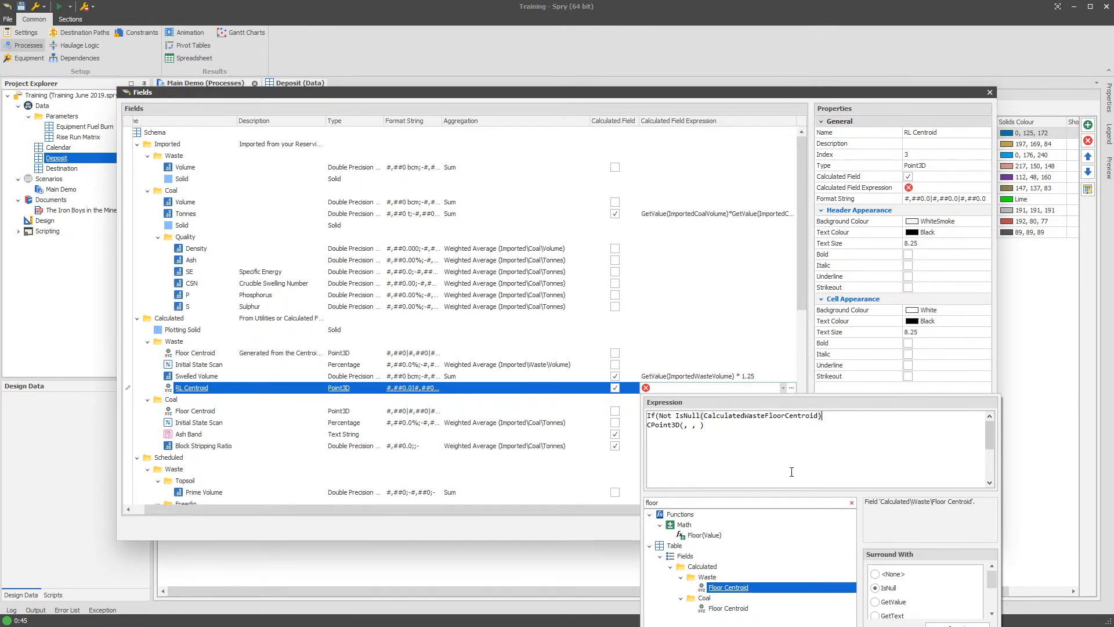
{"action": "type", "text": ","}
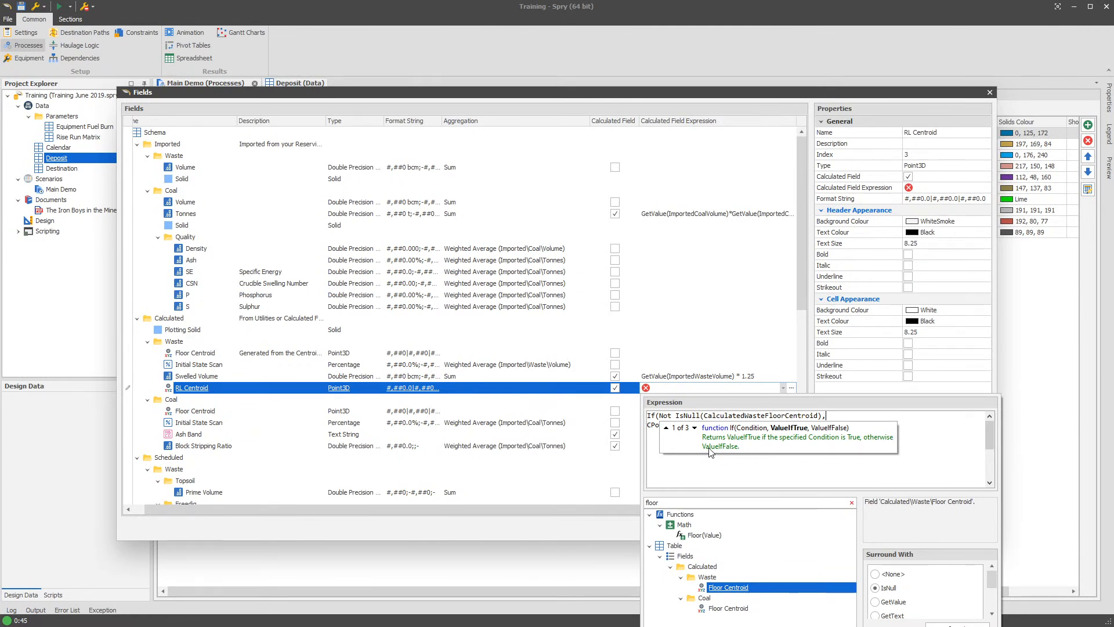
- Remove Not from the If condition and add an empty line after it for the true value
{"action": "left_click", "coordinate": [812, 428]}
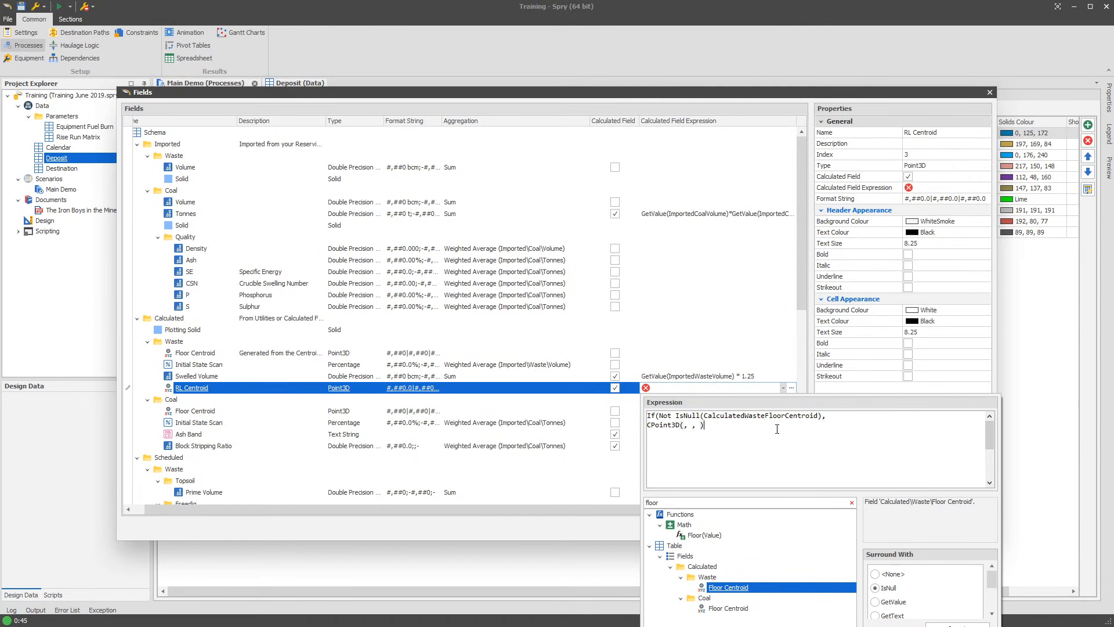
{"action": "left_click_drag", "start_coordinate": [660, 416], "coordinate": [673, 416]}
{"action": "key", "text": "Delete"}
{"action": "key", "text": "End"}
{"action": "key", "text": "Return"}
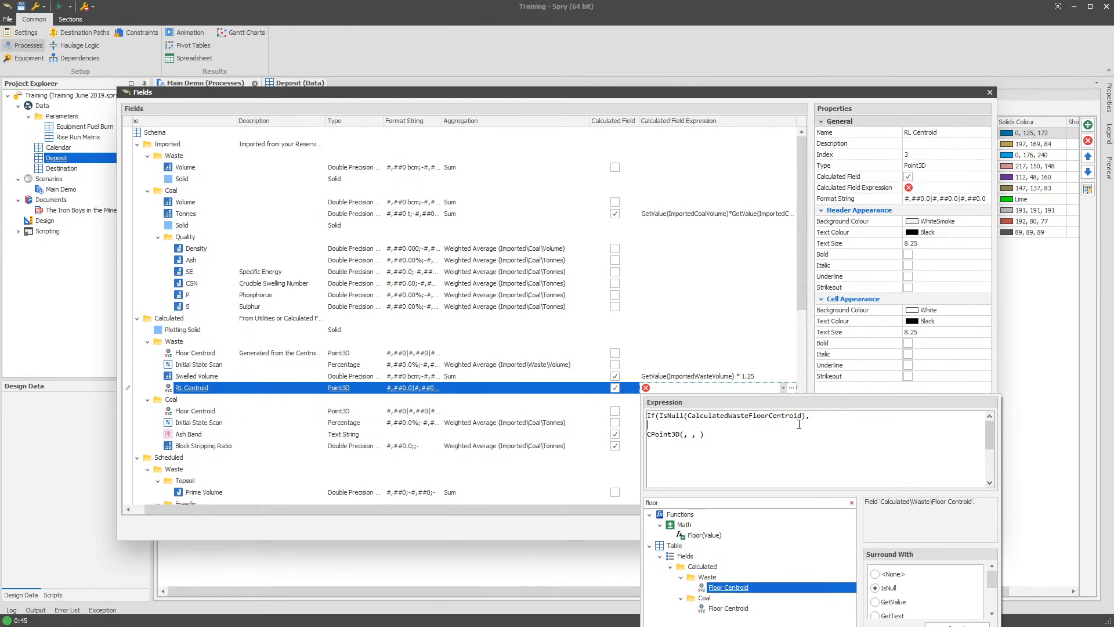
- Enter CPoint3D(0,0,0) followed by a comma as the If function's value when the condition is true
{"action": "type", "text": "CPoint(0,0,0)"}
{"action": "key", "text": "Left"}
{"action": "key", "text": "Left"}
{"action": "key", "text": "Left"}
{"action": "key", "text": "Left"}
{"action": "key", "text": "Left"}
{"action": "key", "text": "Left"}
{"action": "key", "text": "Left"}
{"action": "type", "text": "#"}
{"action": "key", "text": "BackSpace"}
{"action": "type", "text": "3D,"}
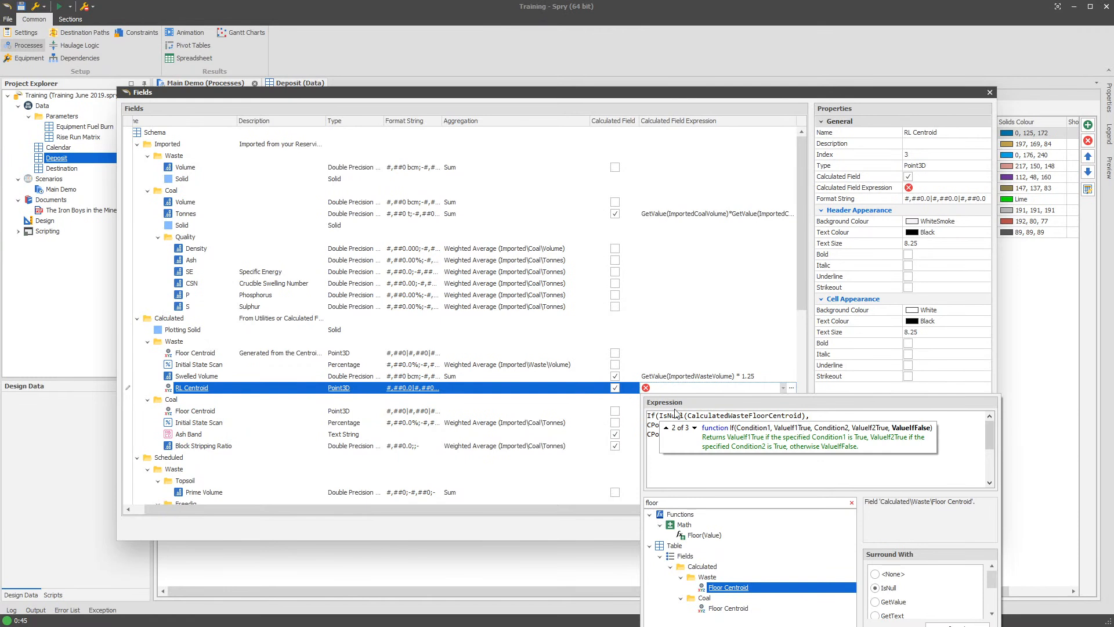
- Insert the waste Floor Centroid field, wrapped in IsNull, as the first argument of the second CPoint3D
{"action": "double_click", "coordinate": [730, 417]}
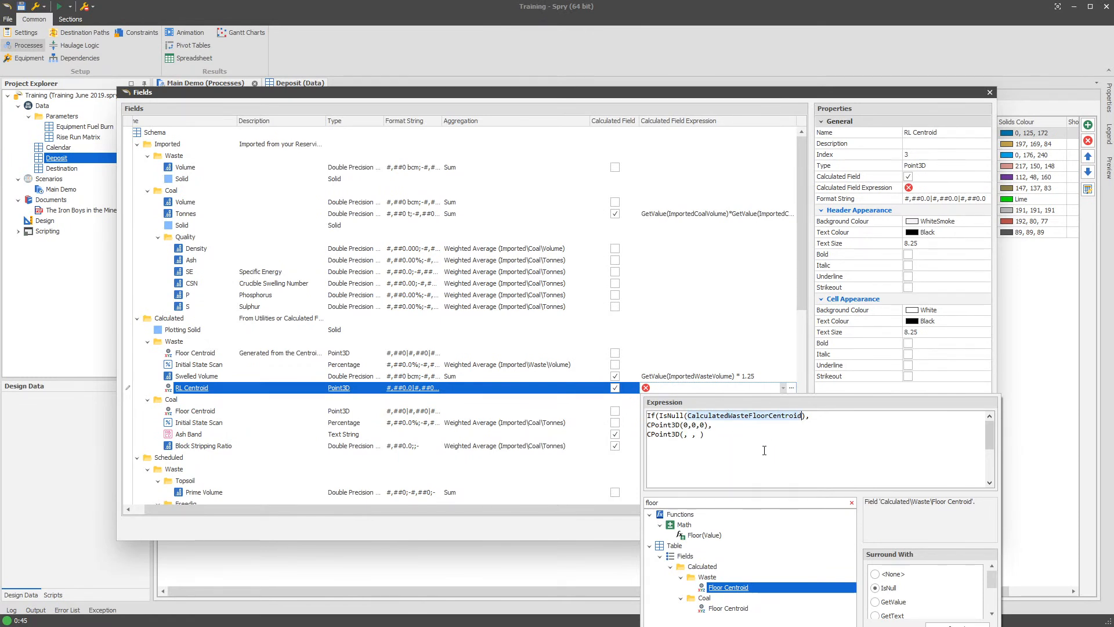
{"action": "left_click", "coordinate": [740, 444]}
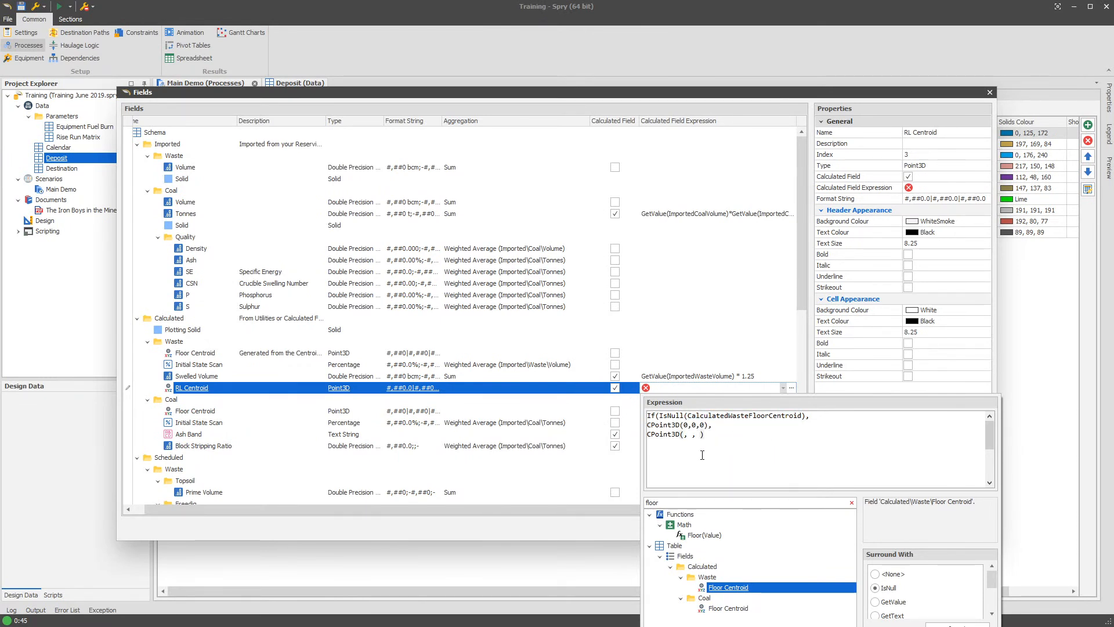
{"action": "left_click", "coordinate": [663, 435]}
{"action": "left_click_drag", "start_coordinate": [993, 584], "coordinate": [993, 604]}
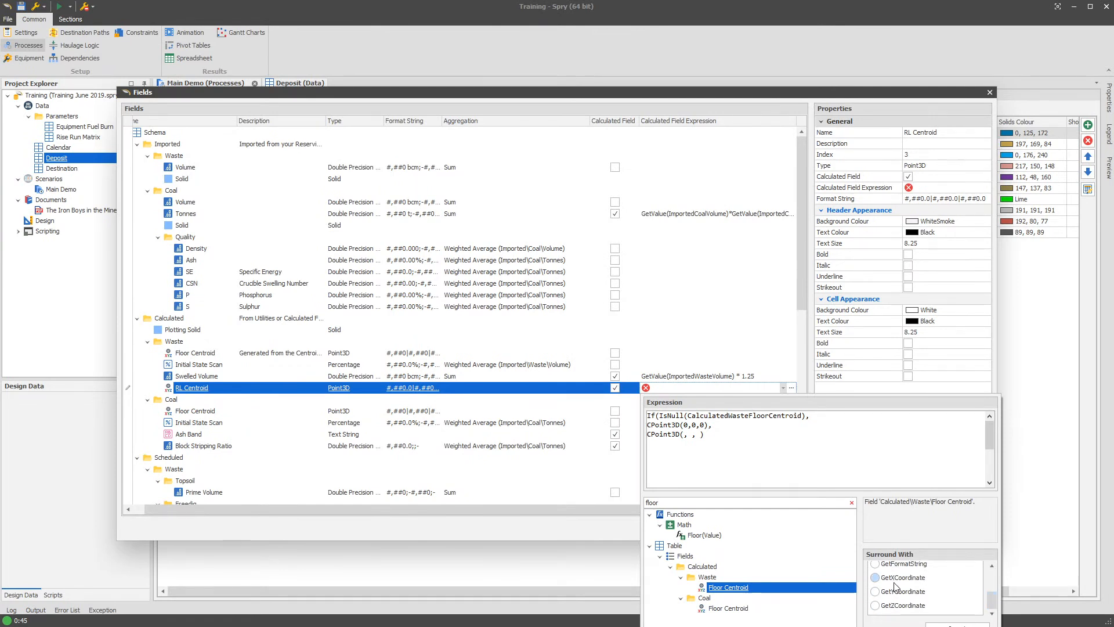
{"action": "scroll", "coordinate": [905, 586], "scroll_direction": "up", "scroll_amount": 5}
{"action": "left_click", "coordinate": [684, 434]}
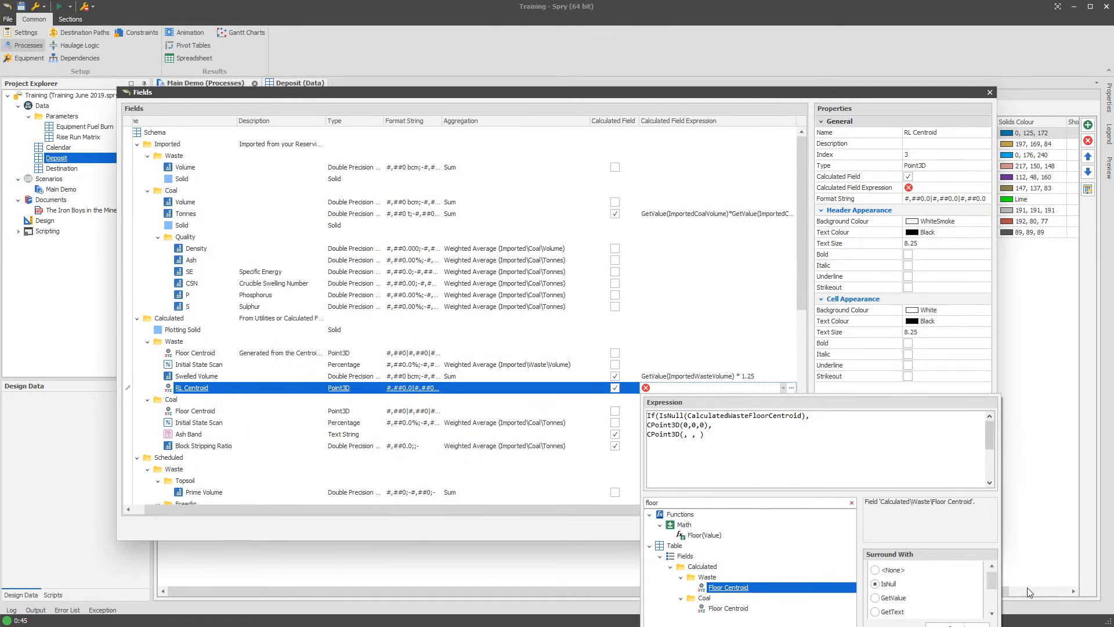
{"action": "left_click_drag", "start_coordinate": [991, 578], "coordinate": [993, 604]}
{"action": "left_click", "coordinate": [905, 582]}
{"action": "double_click", "coordinate": [754, 588]}
- Replace the second CPoint3D's IsNull argument with the waste Floor Centroid field wrapped in GetXCoordinate
{"action": "left_click_drag", "start_coordinate": [992, 581], "coordinate": [990, 597]}
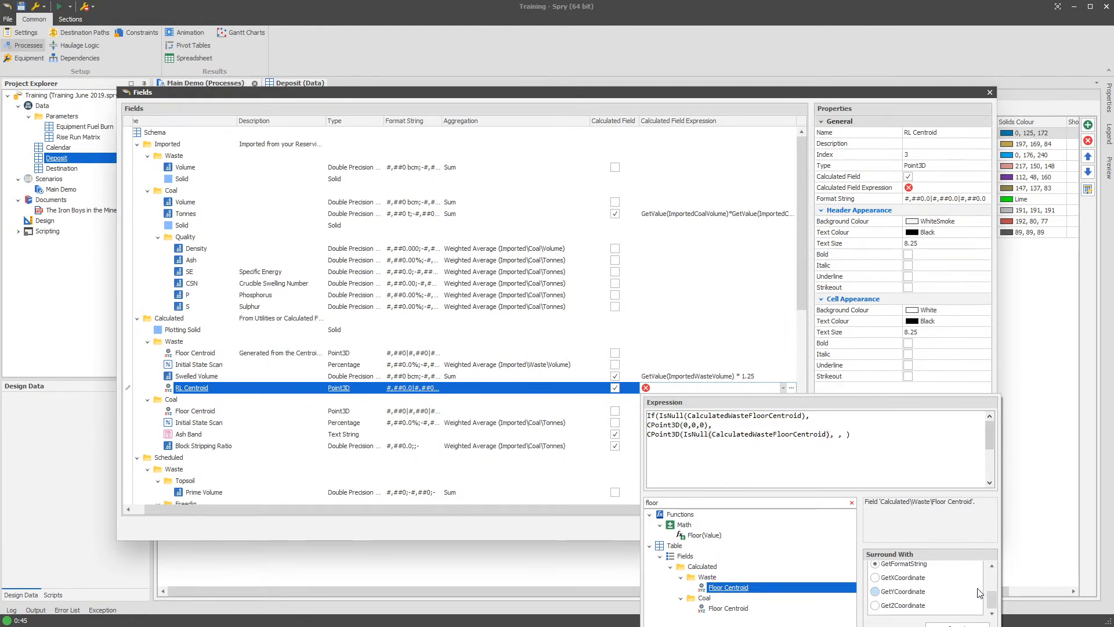
{"action": "left_click", "coordinate": [894, 583]}
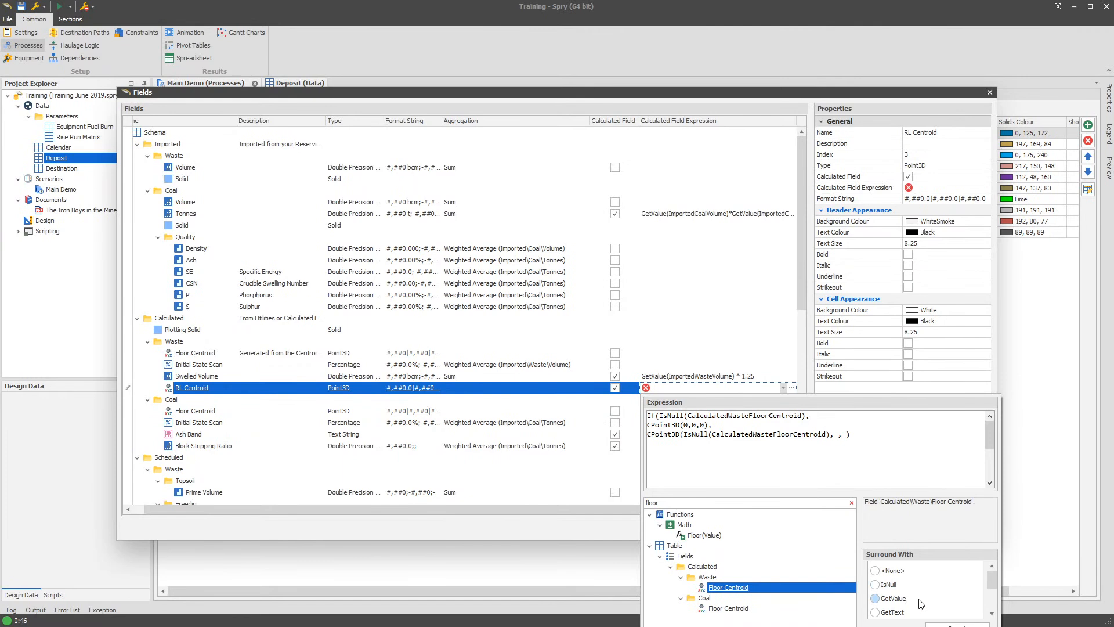
{"action": "scroll", "coordinate": [961, 599], "scroll_direction": "down", "scroll_amount": 5}
{"action": "left_click", "coordinate": [963, 601]}
{"action": "left_click", "coordinate": [916, 579]}
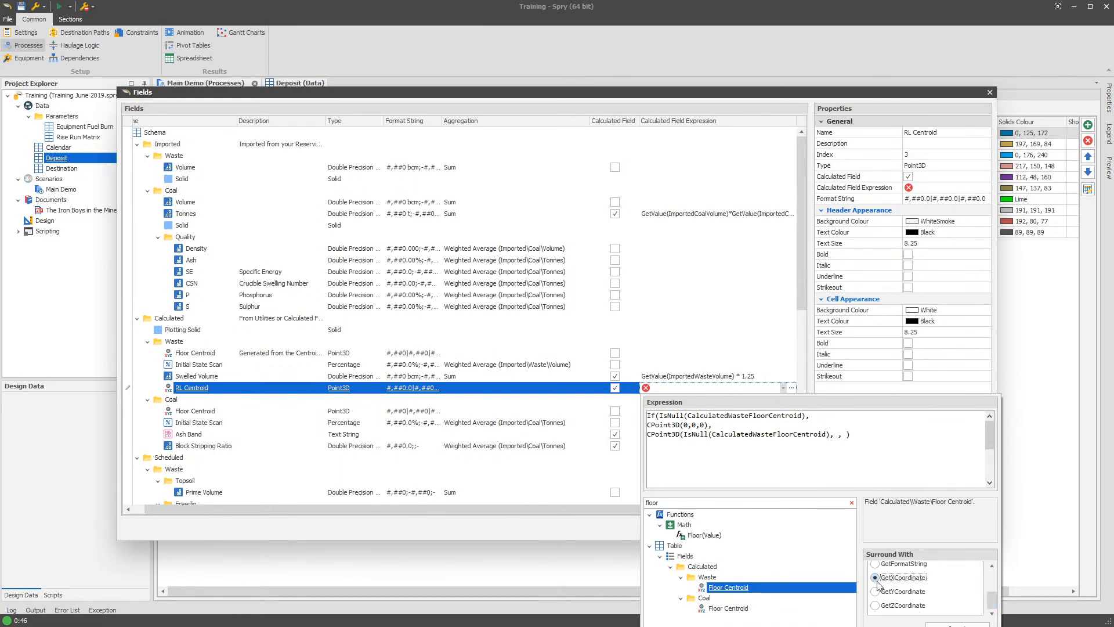
{"action": "left_click_drag", "start_coordinate": [829, 437], "coordinate": [687, 436]}
{"action": "key", "text": "BackSpace"}
{"action": "key", "text": "BackSpace"}
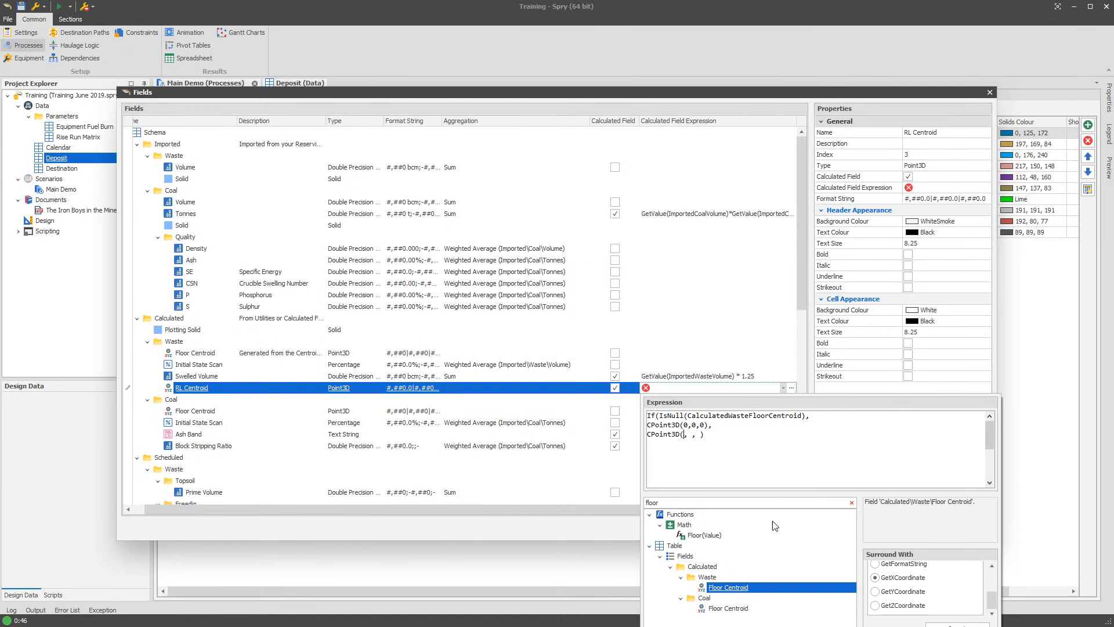
{"action": "double_click", "coordinate": [749, 589]}
- Insert the waste Floor Centroid field, wrapped in GetYCoordinate, as the second argument of the second CPoint3D
{"action": "left_click", "coordinate": [868, 434]}
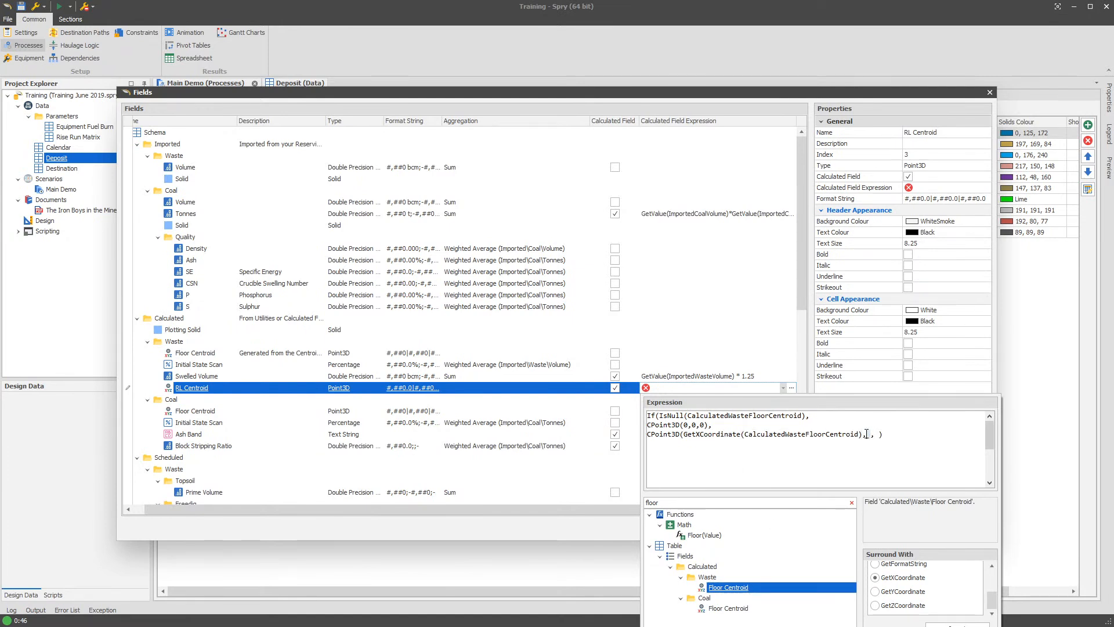
{"action": "scroll", "coordinate": [880, 601], "scroll_direction": "up", "scroll_amount": 3}
{"action": "scroll", "coordinate": [988, 586], "scroll_direction": "down", "scroll_amount": 3}
{"action": "left_click", "coordinate": [875, 594]}
{"action": "left_click", "coordinate": [870, 434]}
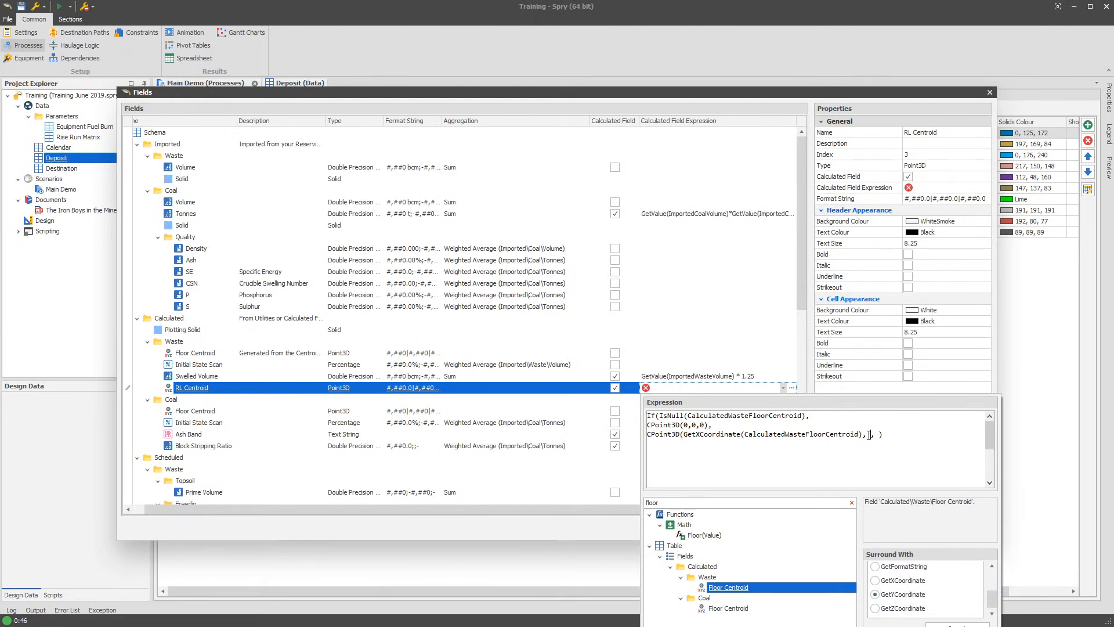
{"action": "double_click", "coordinate": [755, 588]}
- Clear the expression filter and expand the table's Bench level for the third CPoint3D argument
{"action": "left_click_drag", "start_coordinate": [718, 446], "coordinate": [713, 446]}
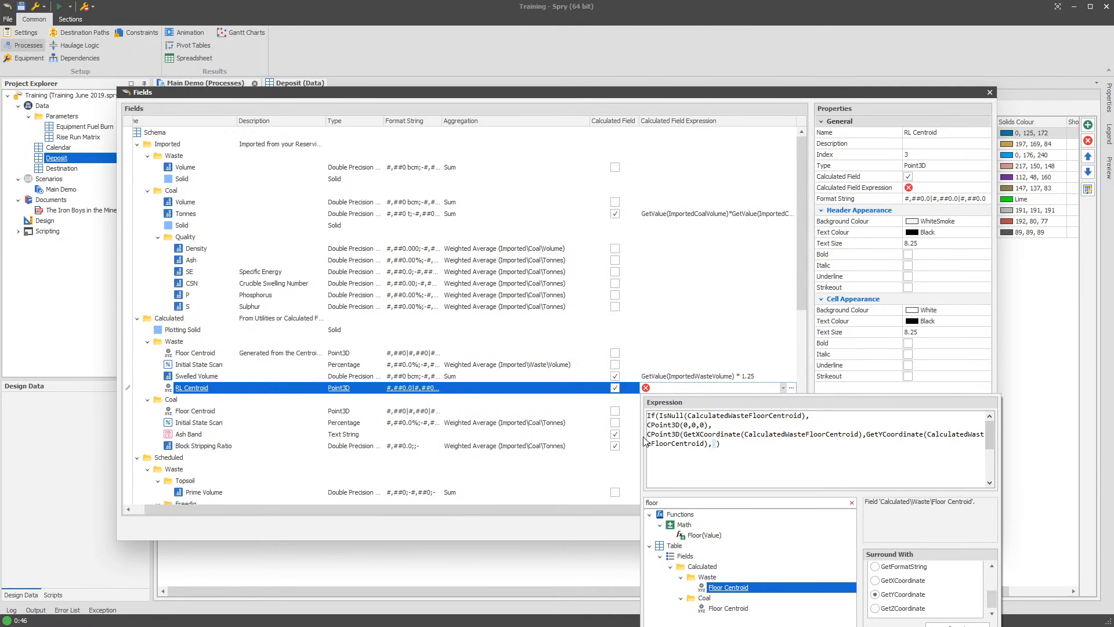
{"action": "left_click", "coordinate": [663, 503]}
{"action": "left_click", "coordinate": [852, 502]}
{"action": "left_click_drag", "start_coordinate": [853, 525], "coordinate": [852, 606]}
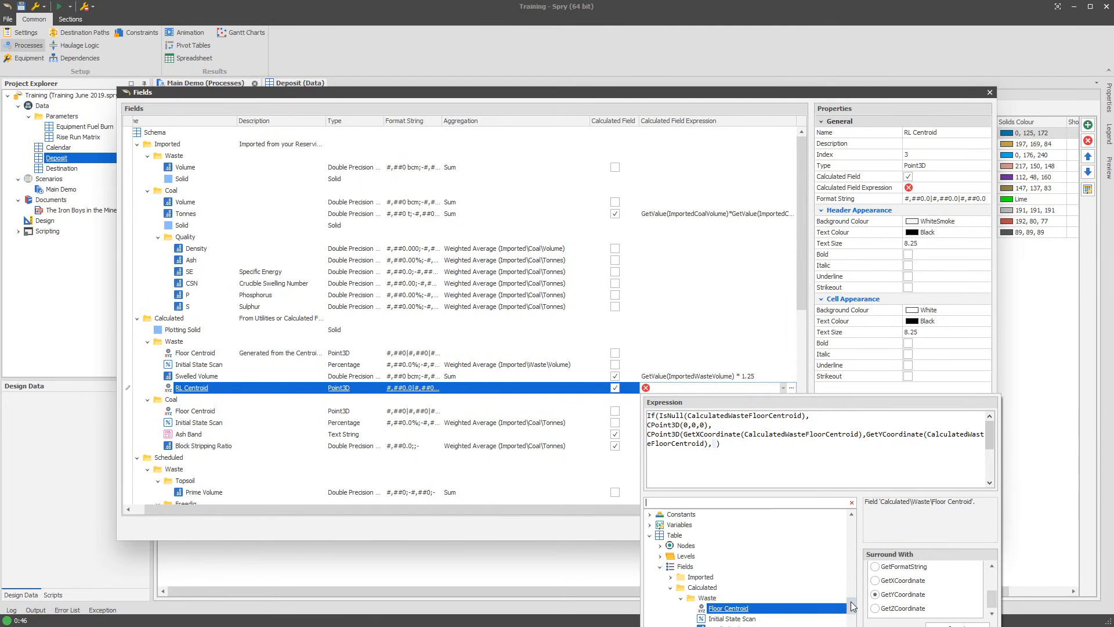
{"action": "left_click", "coordinate": [671, 587]}
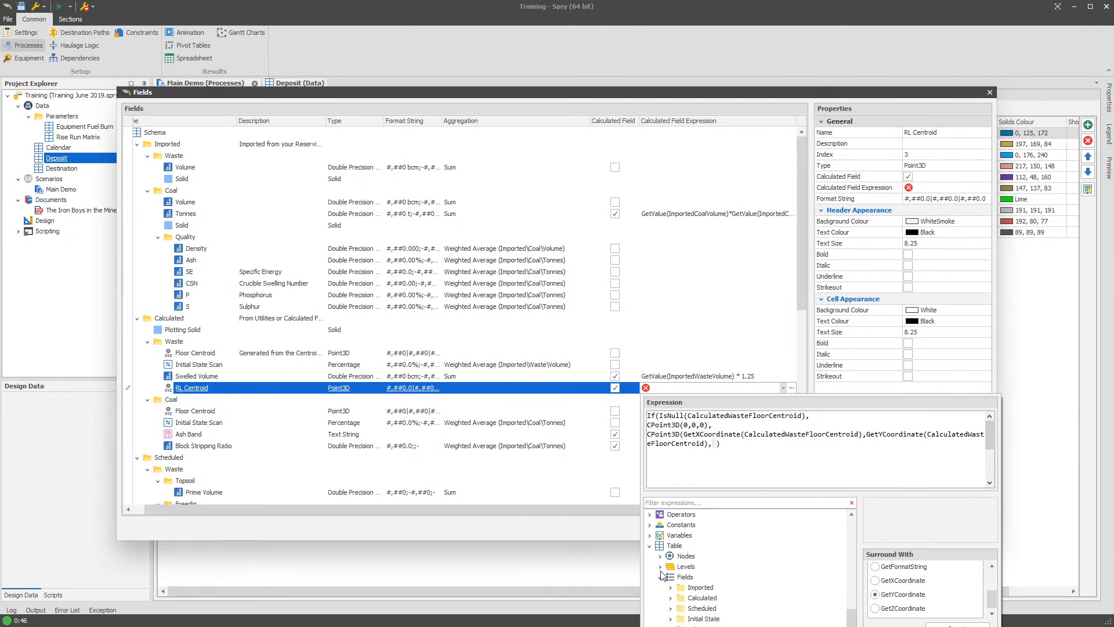
{"action": "left_click", "coordinate": [660, 566]}
{"action": "left_click", "coordinate": [671, 619]}
- Insert Current Bench from the Bench level as the third argument of the second CPoint3D
{"action": "left_click", "coordinate": [717, 578]}
{"action": "scroll", "coordinate": [726, 591], "scroll_direction": "down", "scroll_amount": 4}
{"action": "scroll", "coordinate": [726, 590], "scroll_direction": "down", "scroll_amount": 13}
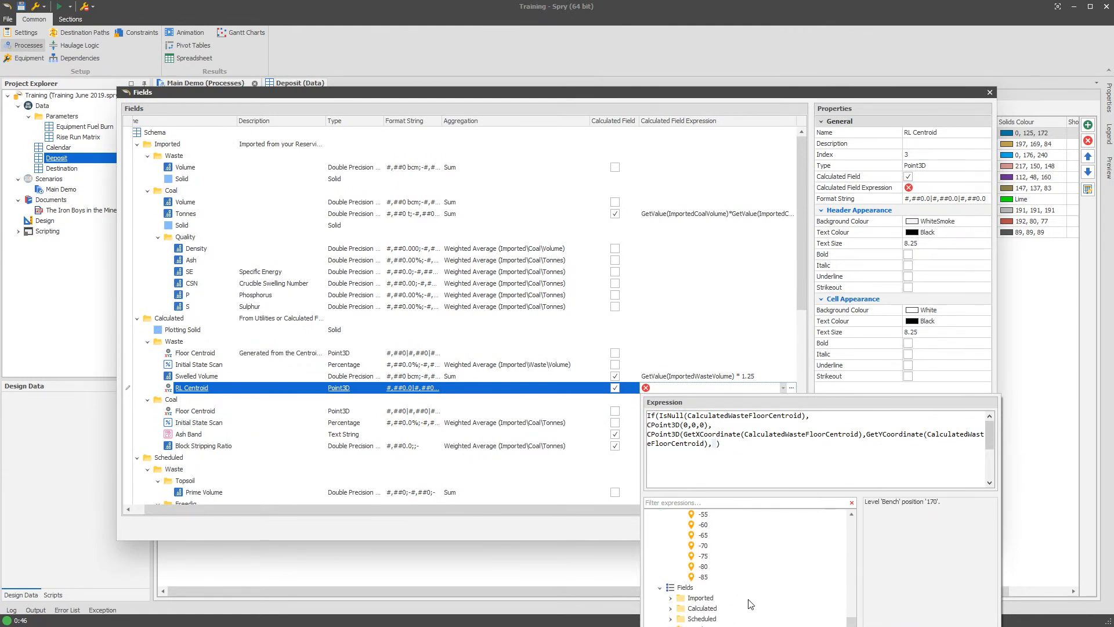
{"action": "left_click", "coordinate": [712, 578]}
{"action": "scroll", "coordinate": [730, 560], "scroll_direction": "up", "scroll_amount": 2}
{"action": "scroll", "coordinate": [738, 567], "scroll_direction": "up", "scroll_amount": 14}
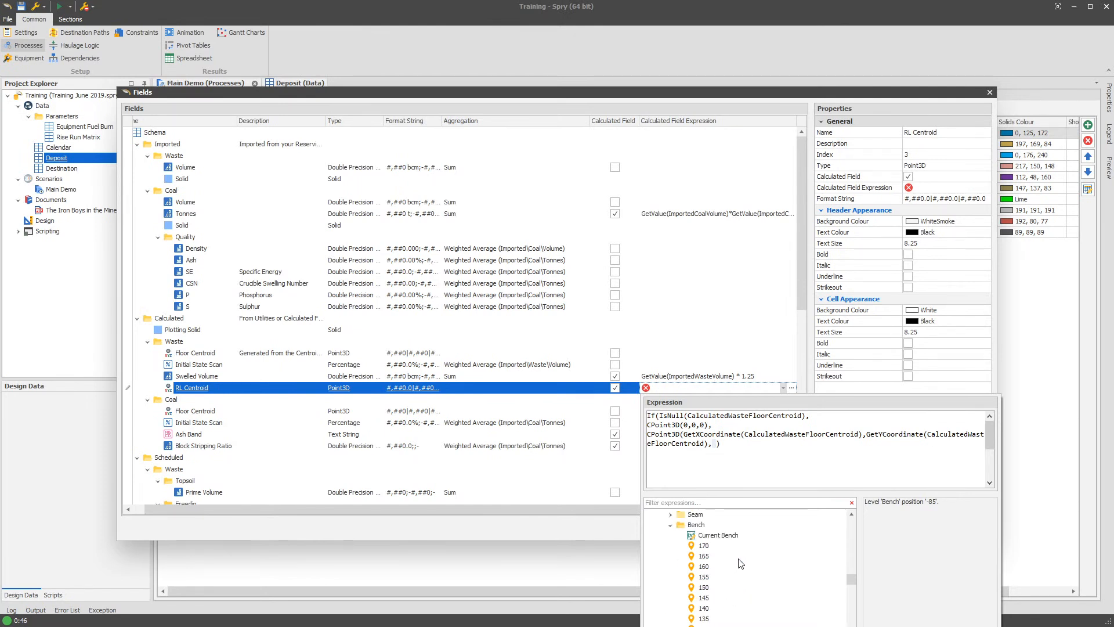
{"action": "left_click", "coordinate": [714, 536]}
{"action": "left_click", "coordinate": [718, 444]}
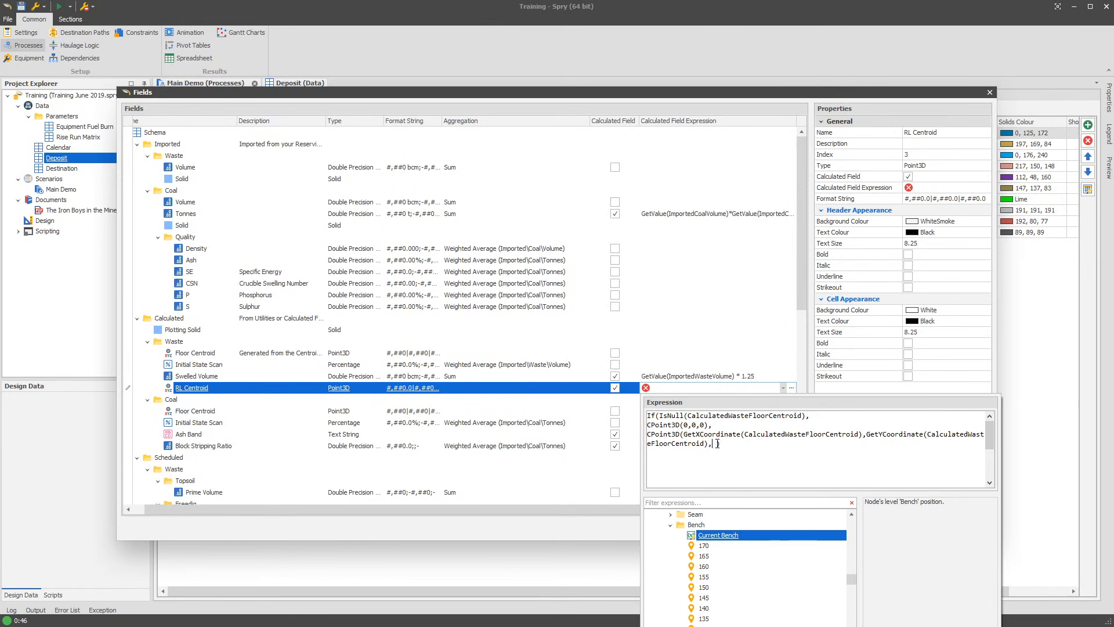
{"action": "left_click_drag", "start_coordinate": [718, 535], "coordinate": [714, 444]}
- Find the Text(Value) conversion function and wrap the Bench argument in it
{"action": "double_click", "coordinate": [719, 445]}
{"action": "left_click", "coordinate": [685, 503]}
{"action": "type", "text": "text"}
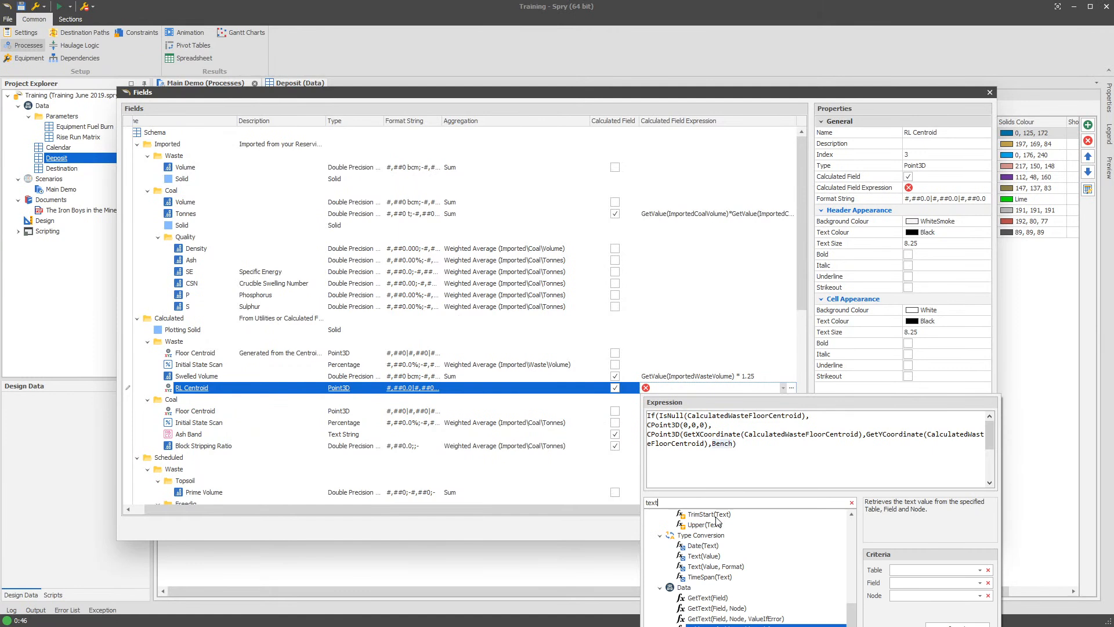
{"action": "left_click", "coordinate": [704, 556]}
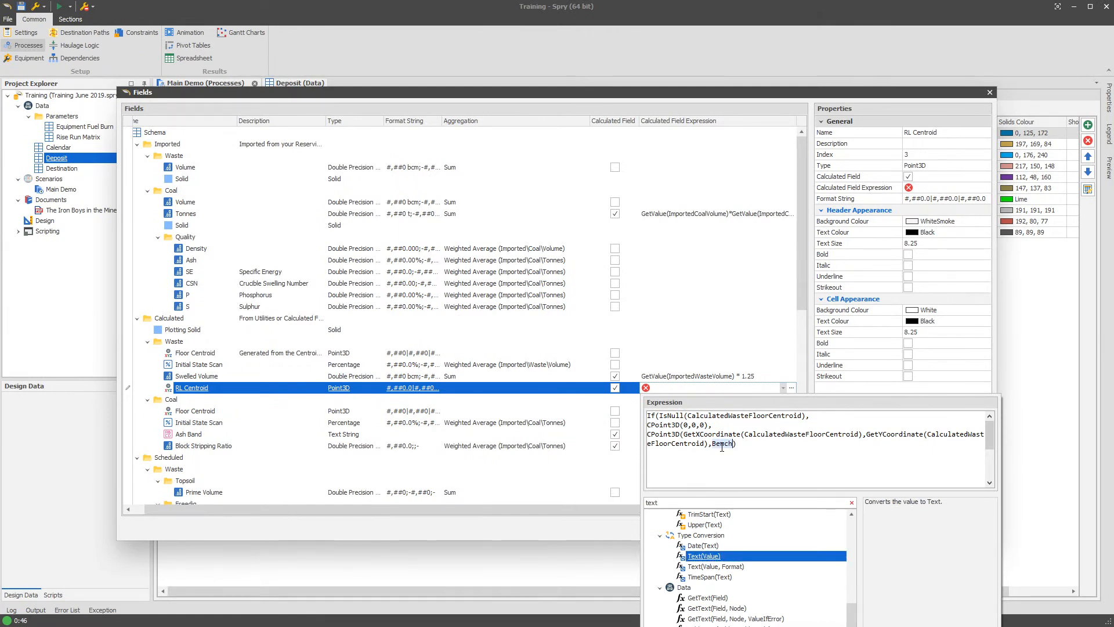
{"action": "double_click", "coordinate": [709, 557]}
- Wrap Text(Bench) in the CInt(Value) conversion function and add the If function's closing parenthesis
{"action": "left_click", "coordinate": [678, 500]}
{"action": "type", "text": "cint"}
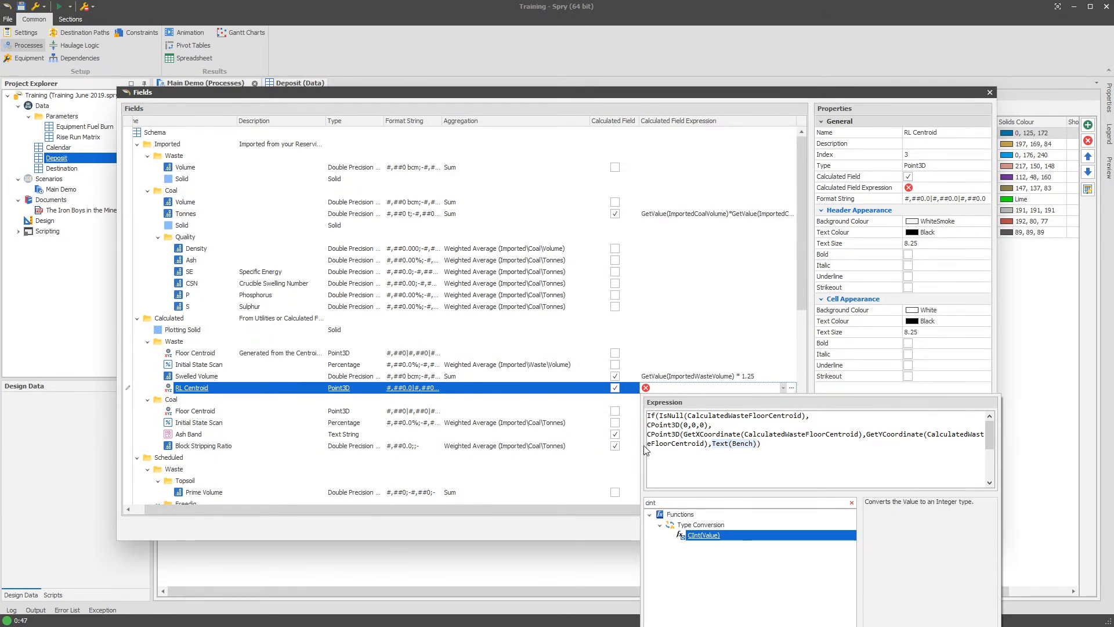
{"action": "left_click_drag", "start_coordinate": [712, 443], "coordinate": [755, 444]}
{"action": "double_click", "coordinate": [703, 535]}
{"action": "left_click", "coordinate": [810, 448]}
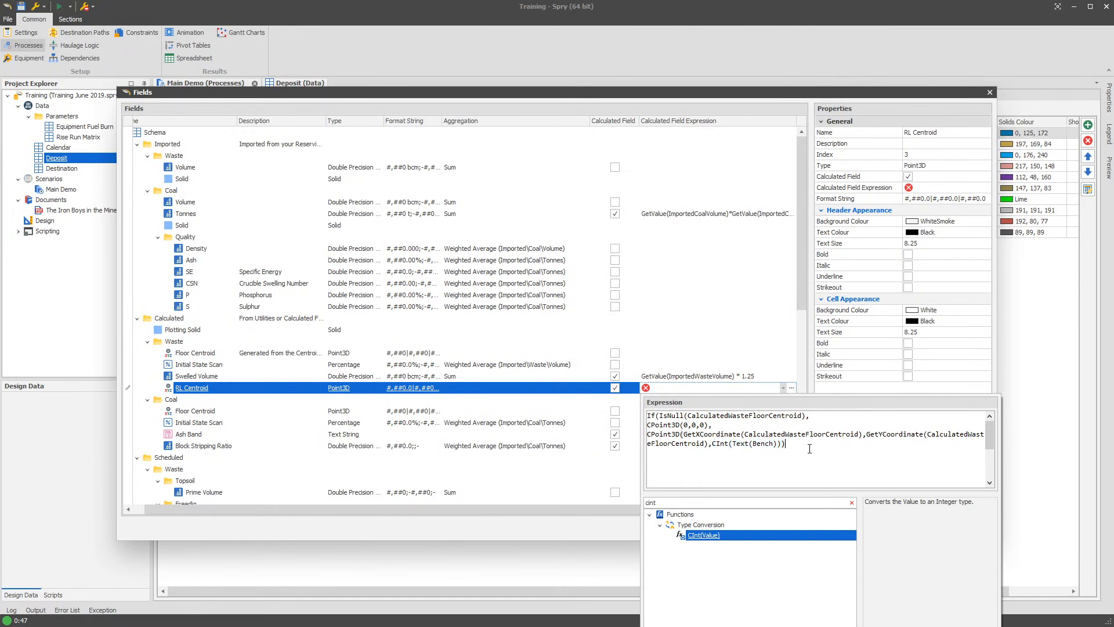
{"action": "type", "text": ")"}
- Change the CInt function around Text(Bench) to CFloat
{"action": "double_click", "coordinate": [730, 444]}
{"action": "left_click", "coordinate": [712, 443]}
{"action": "double_click", "coordinate": [760, 443]}
{"action": "left_click_drag", "start_coordinate": [718, 443], "coordinate": [729, 446]}
{"action": "type", "text": "Float"}
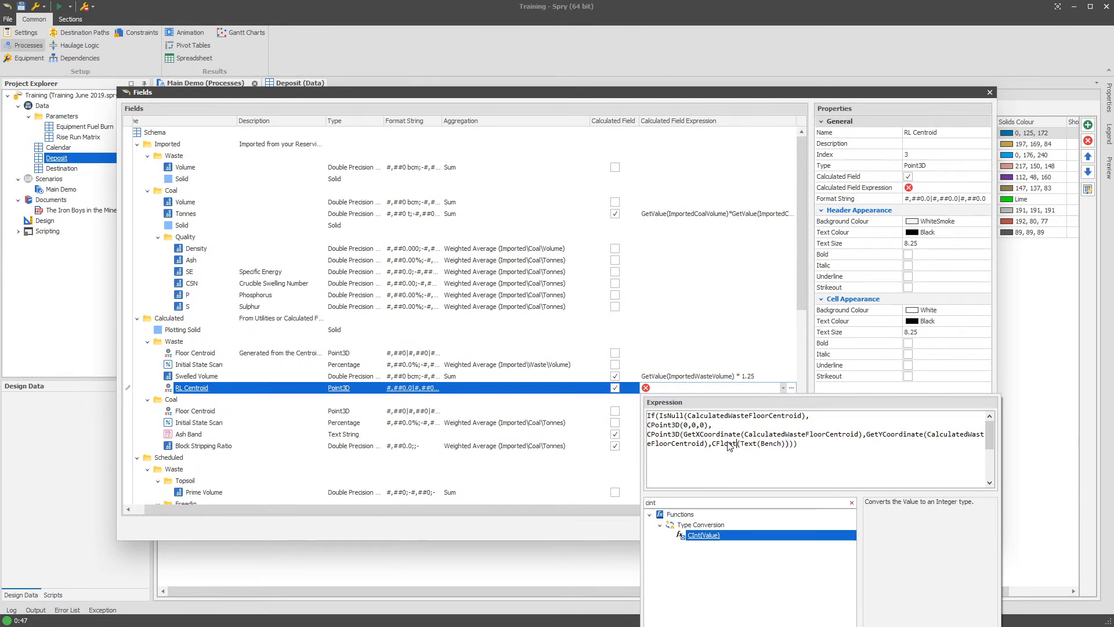
- Start a new line after the If function's opening parenthesis and join CPoint3D(0,0,0) to the IsNull condition's line
{"action": "left_click", "coordinate": [836, 444]}
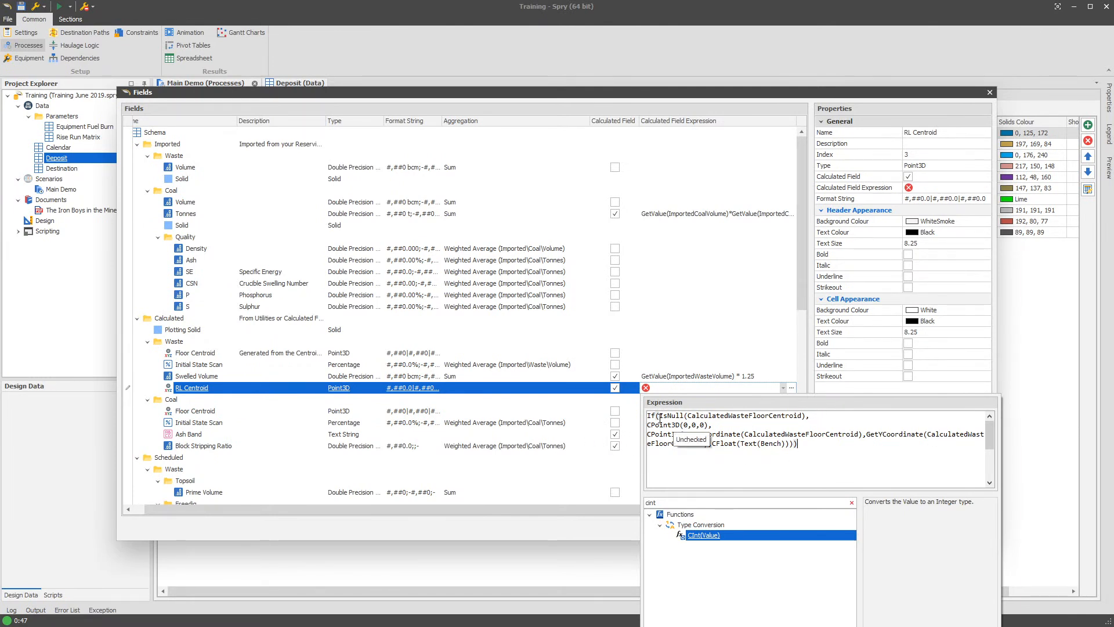
{"action": "key", "text": "Return"}
{"action": "left_click", "coordinate": [763, 432]}
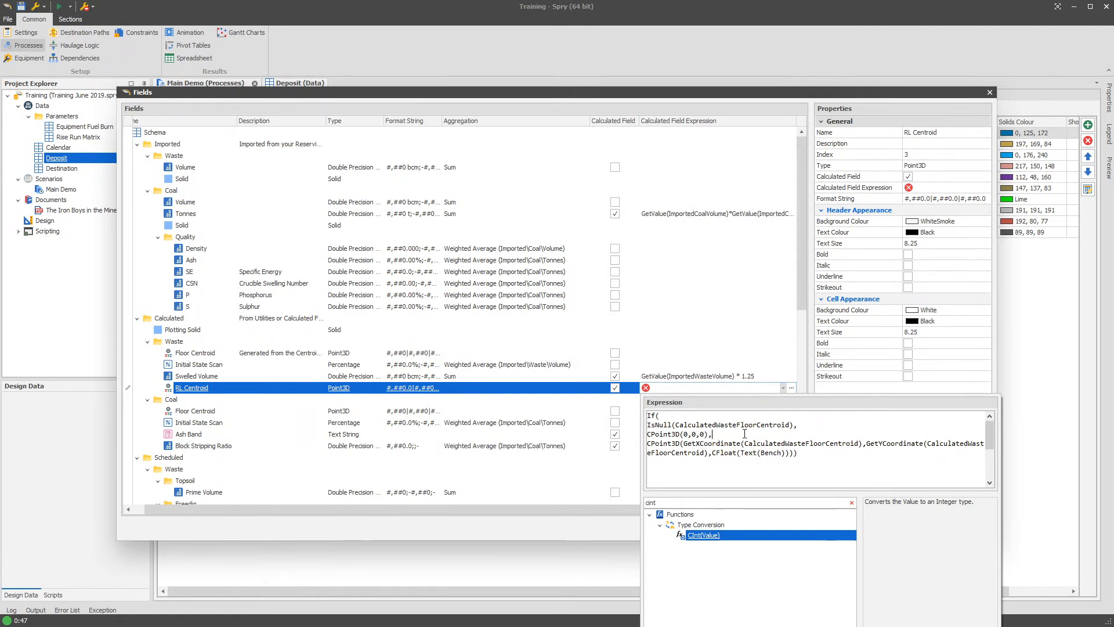
{"action": "key", "text": "Delete"}
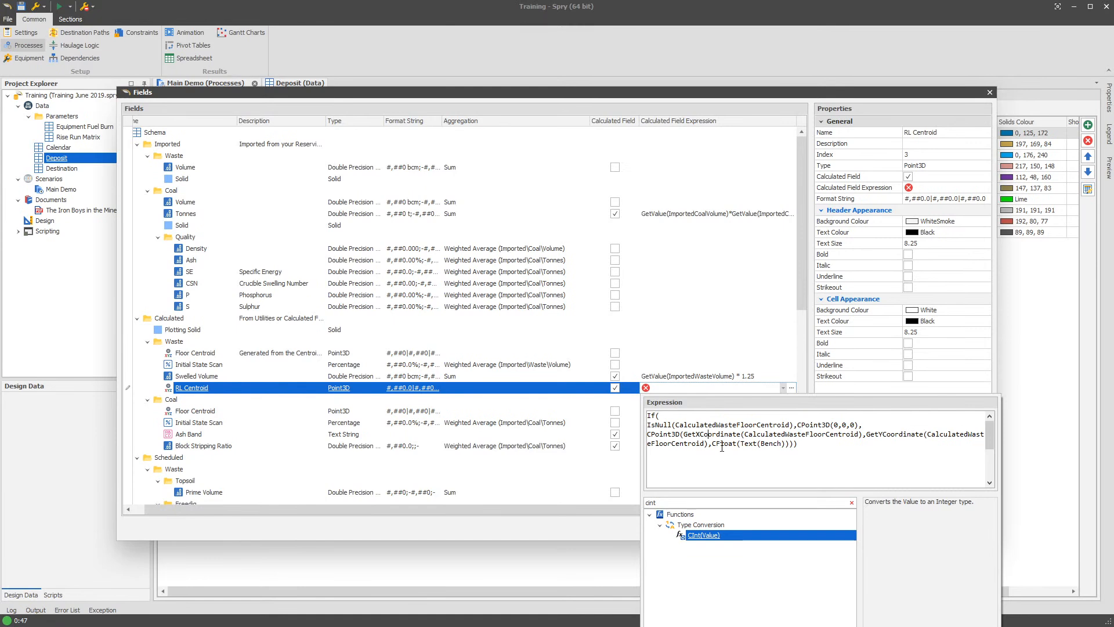
{"action": "left_click_drag", "start_coordinate": [713, 444], "coordinate": [787, 444]}
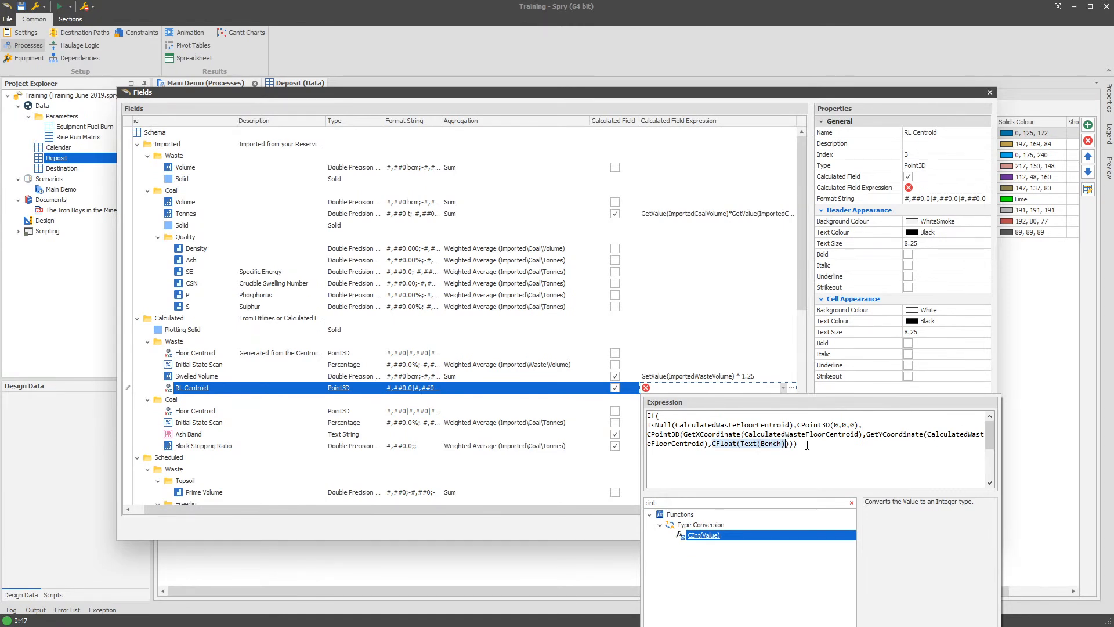
{"action": "left_click", "coordinate": [800, 444]}
{"action": "double_click", "coordinate": [766, 444]}
{"action": "left_click", "coordinate": [800, 446]}
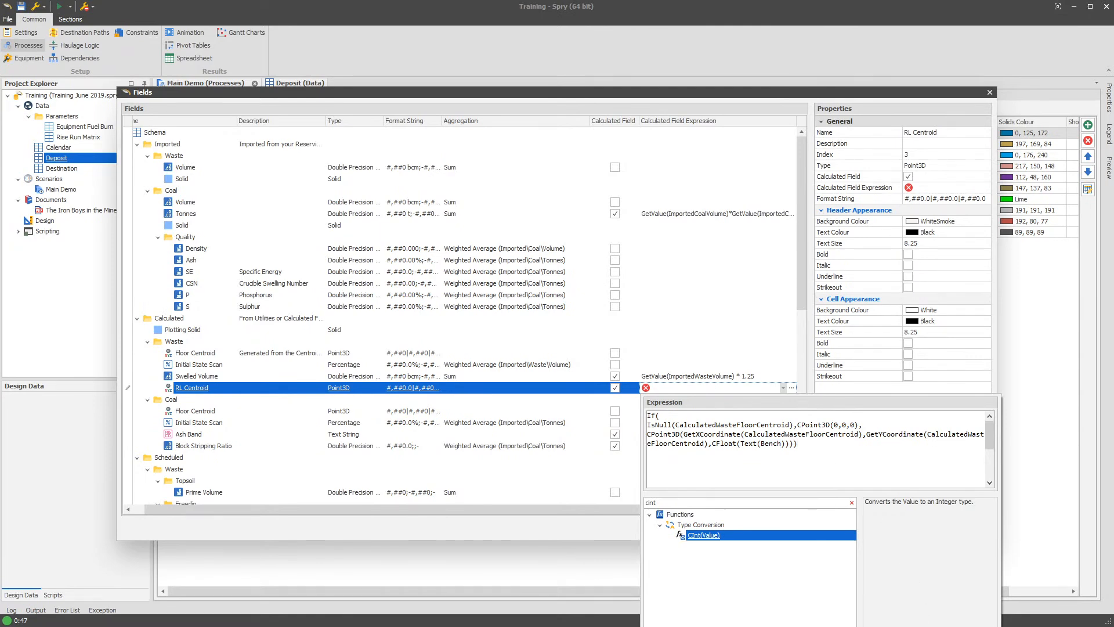
- Confirm the RL Centroid expression, then apply the field changes and close the Fields dialog
{"action": "left_click", "coordinate": [929, 625]}
{"action": "left_click", "coordinate": [880, 527]}
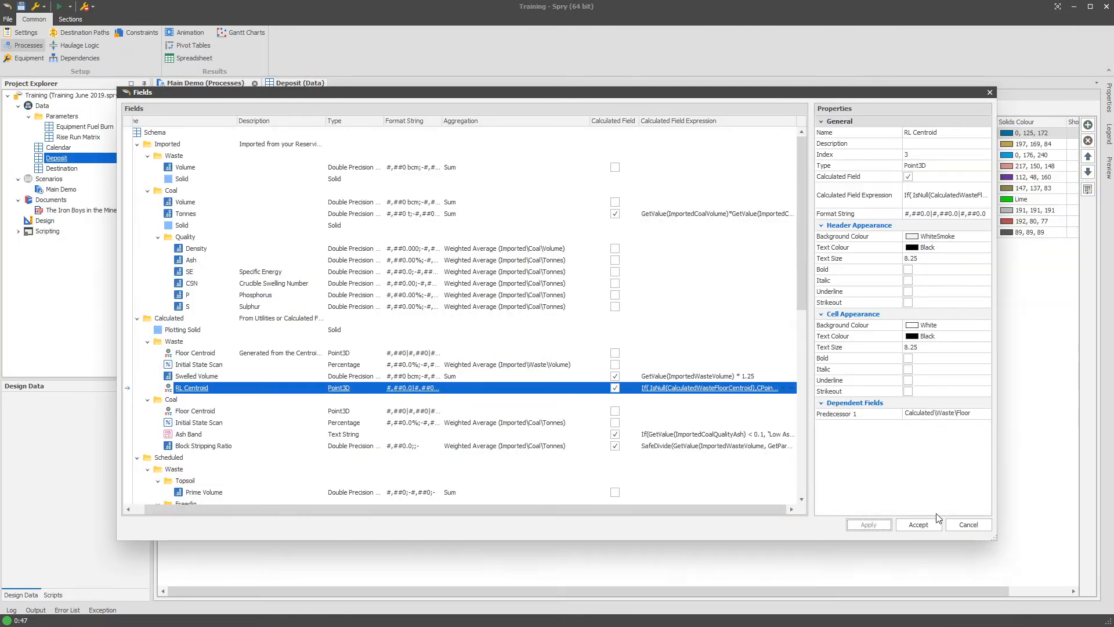
{"action": "left_click", "coordinate": [968, 523]}
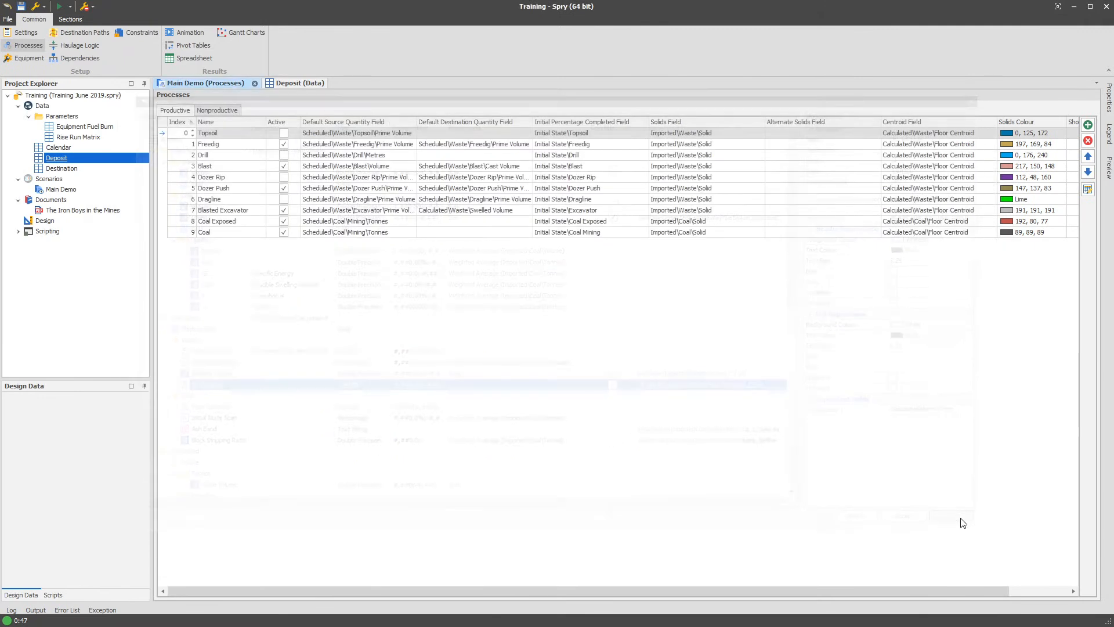
- Show the Deposit table data for bench 160 under Alpha\S5\B2\D
{"action": "left_click", "coordinate": [300, 82]}
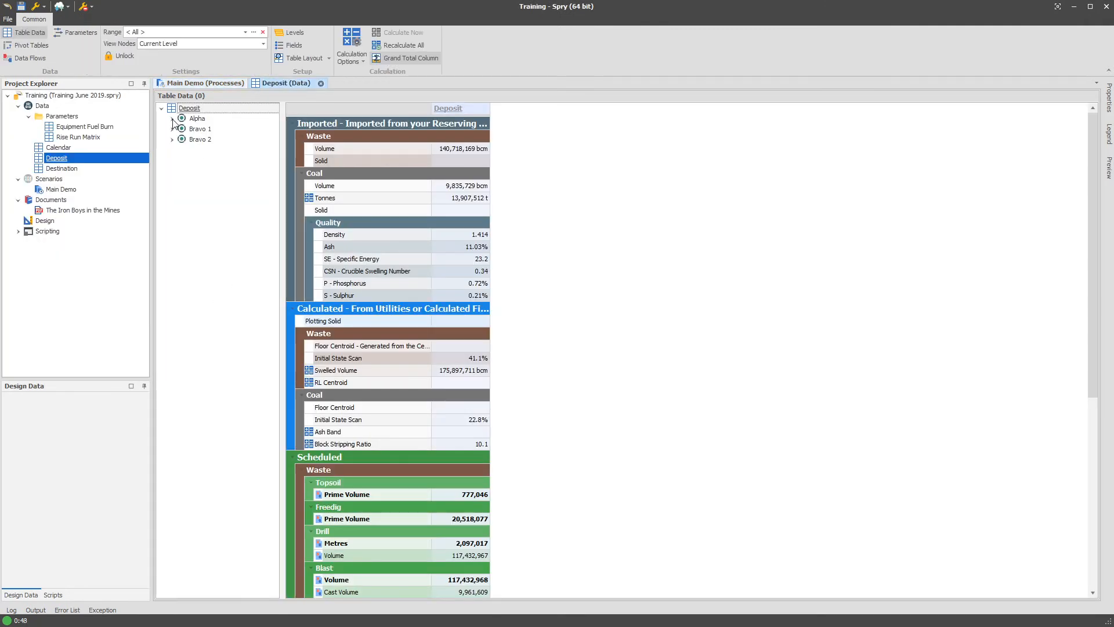
{"action": "left_click", "coordinate": [173, 119]}
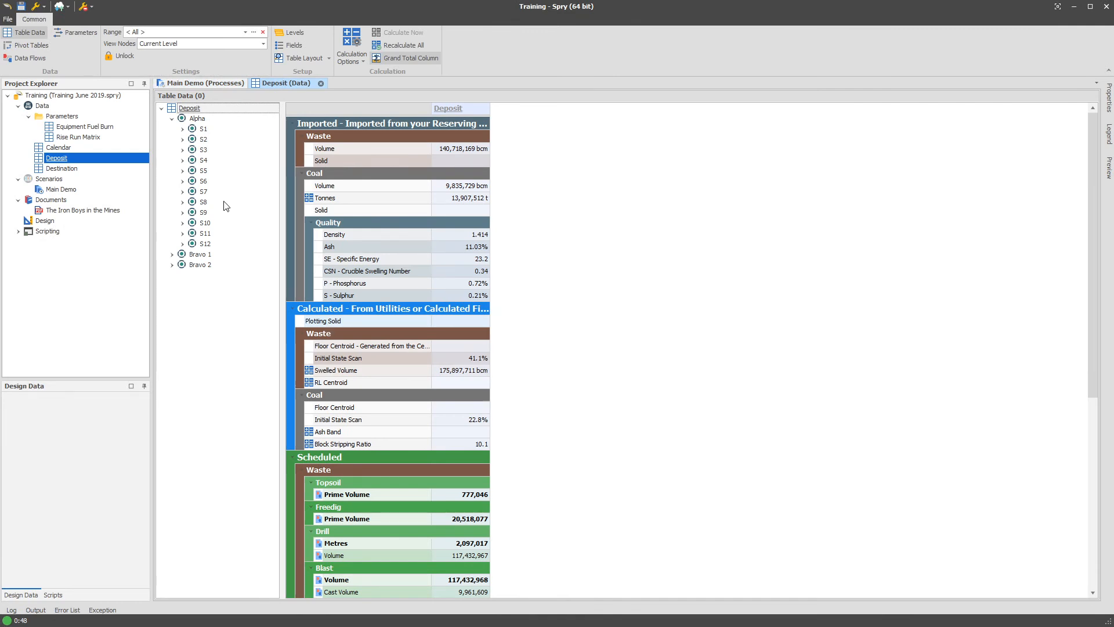
{"action": "left_click", "coordinate": [182, 170]}
{"action": "left_click", "coordinate": [193, 192]}
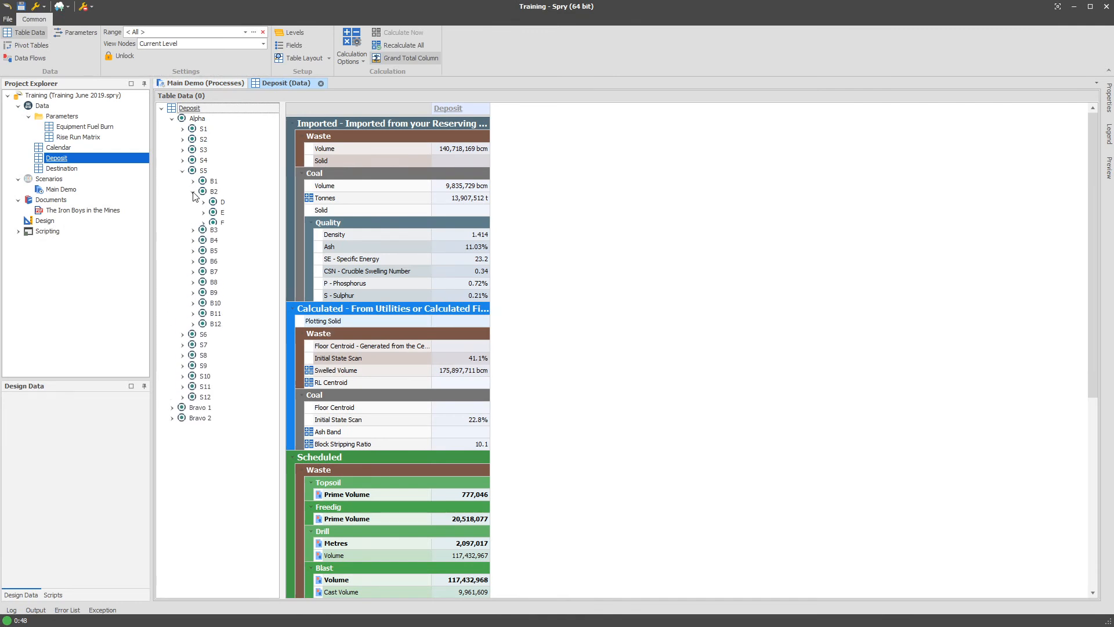
{"action": "left_click", "coordinate": [203, 202]}
{"action": "left_click", "coordinate": [236, 212]}
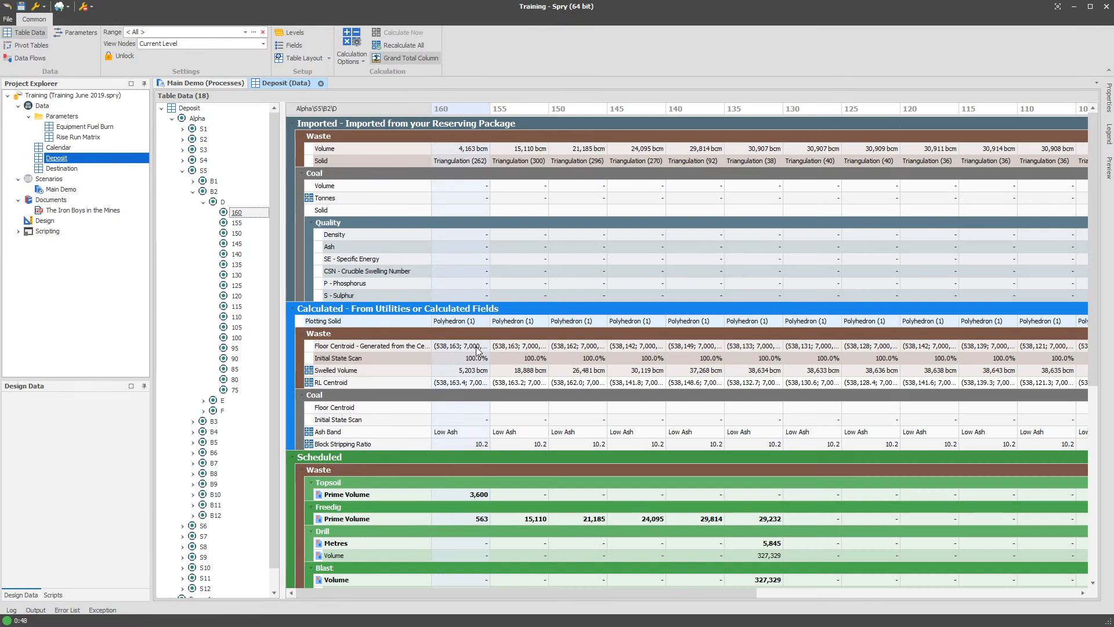
- Widen the data columns and compare the waste Floor Centroid with RL Centroid for benches 160, 80 and 75
{"action": "left_click_drag", "start_coordinate": [490, 324], "coordinate": [590, 324]}
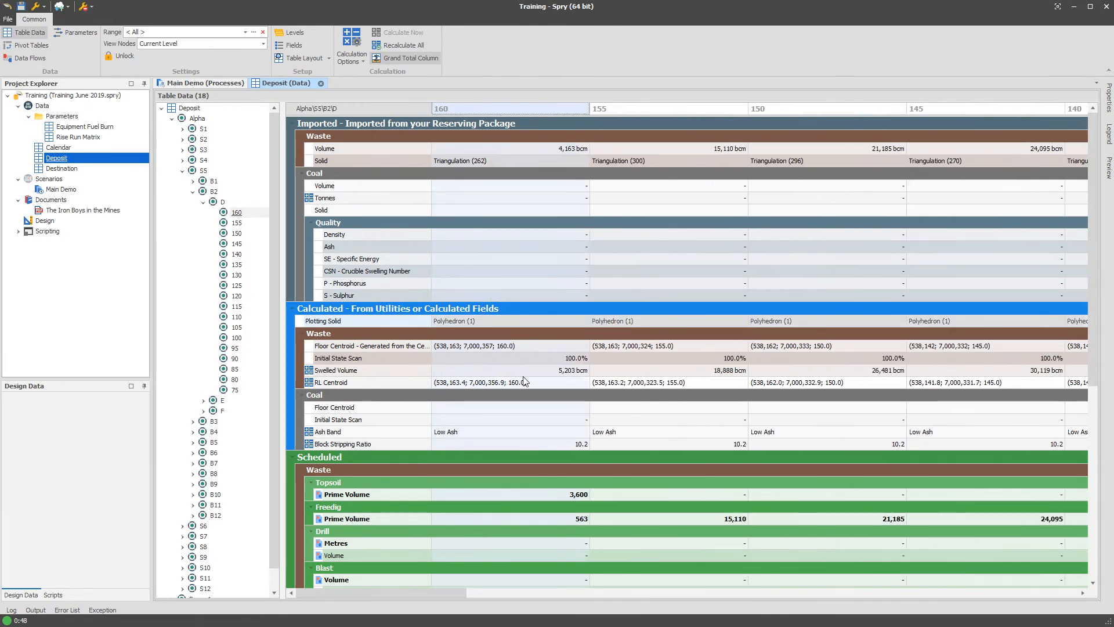
{"action": "mouse_move", "coordinate": [441, 595]}
{"action": "left_mouse_down"}
{"action": "mouse_move", "coordinate": [471, 594]}
{"action": "mouse_move", "coordinate": [432, 594]}
{"action": "left_mouse_up"}
{"action": "left_click", "coordinate": [194, 181]}
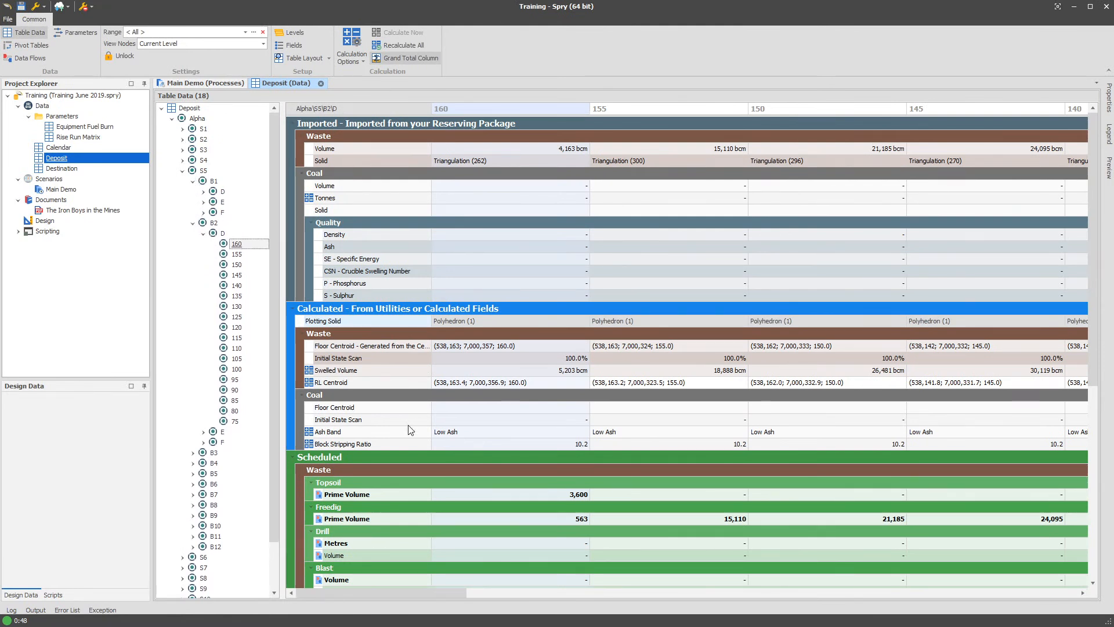
{"action": "left_click", "coordinate": [234, 422]}
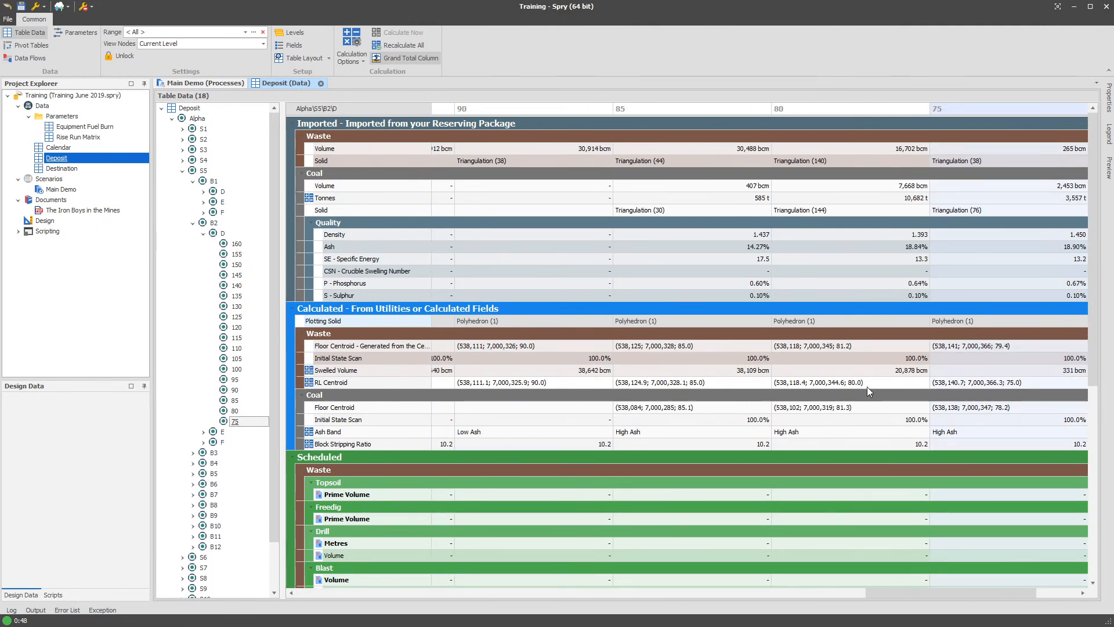
{"action": "left_click", "coordinate": [846, 380]}
{"action": "left_click", "coordinate": [854, 347]}
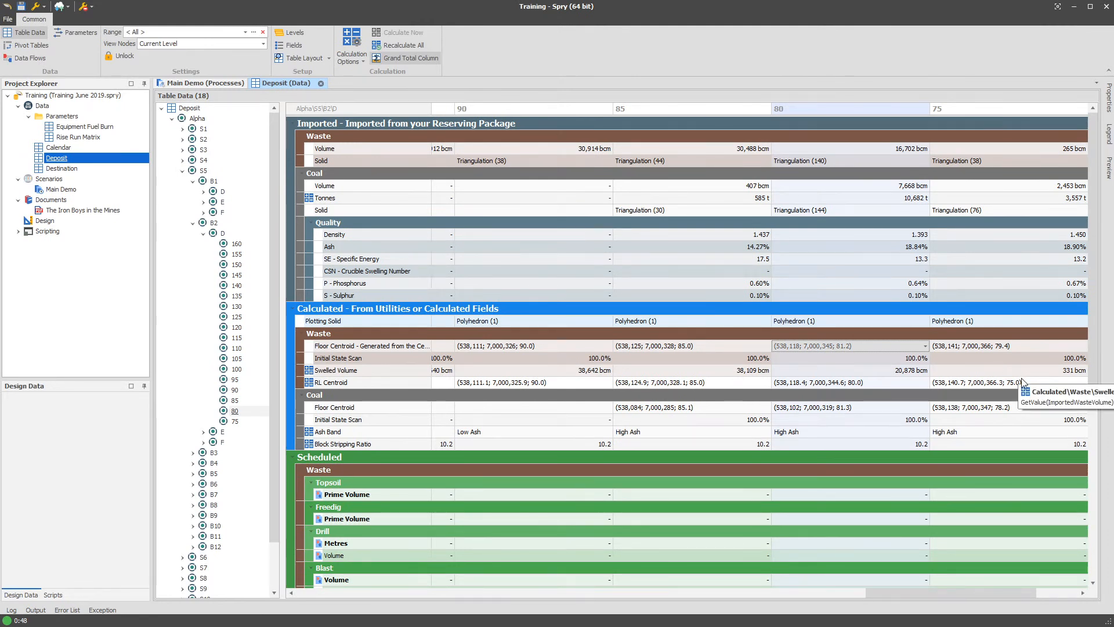
{"action": "left_click", "coordinate": [999, 347]}
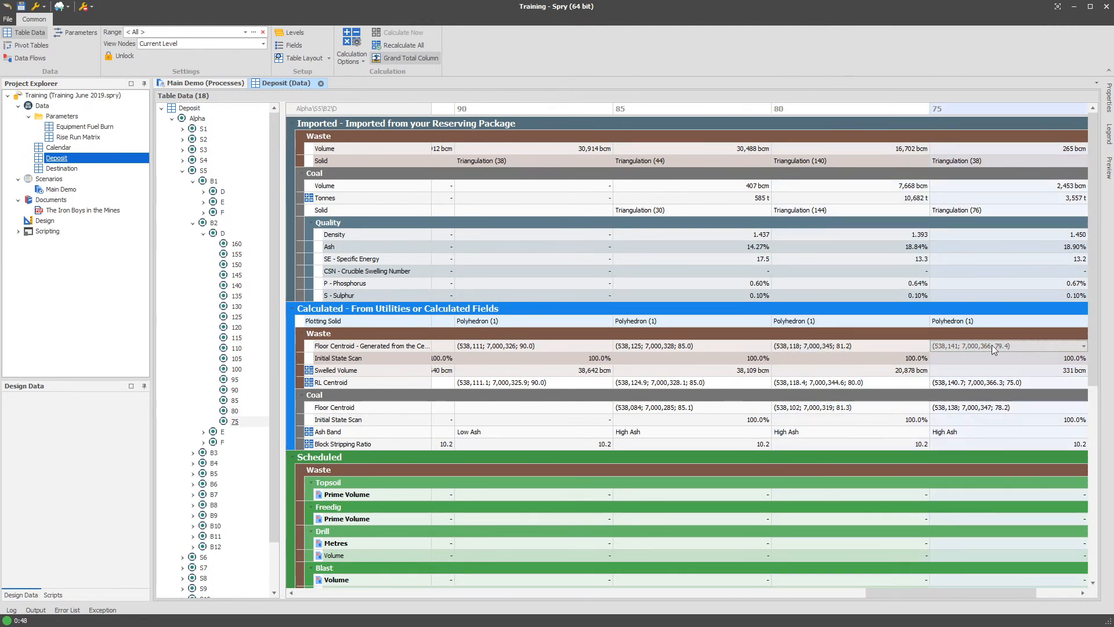
{"action": "left_click", "coordinate": [858, 346]}
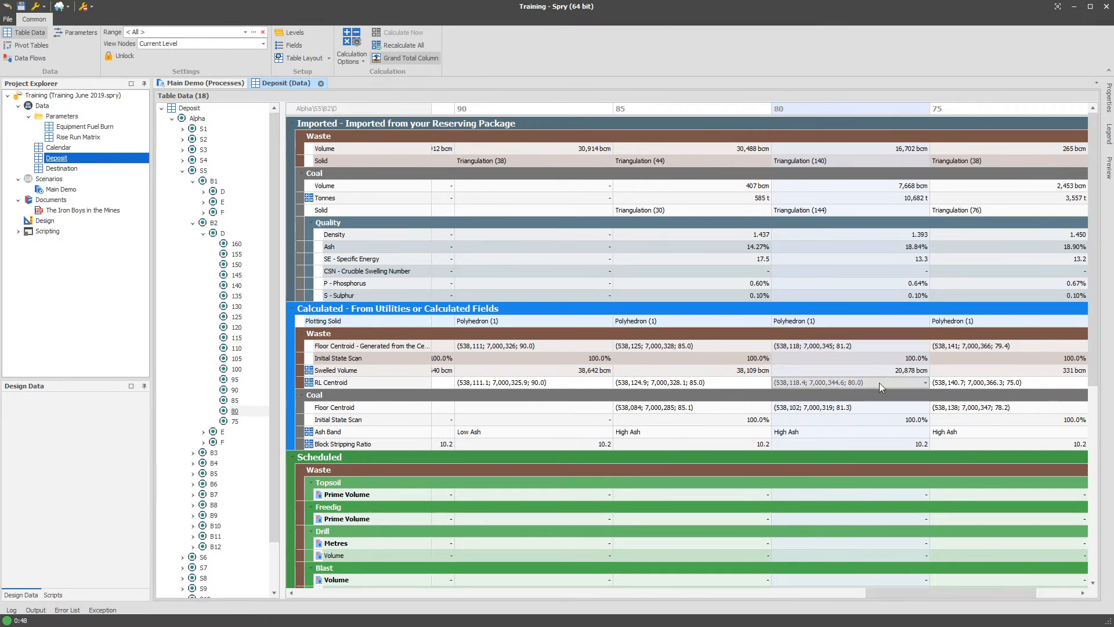
{"action": "mouse_move", "coordinate": [879, 382]}
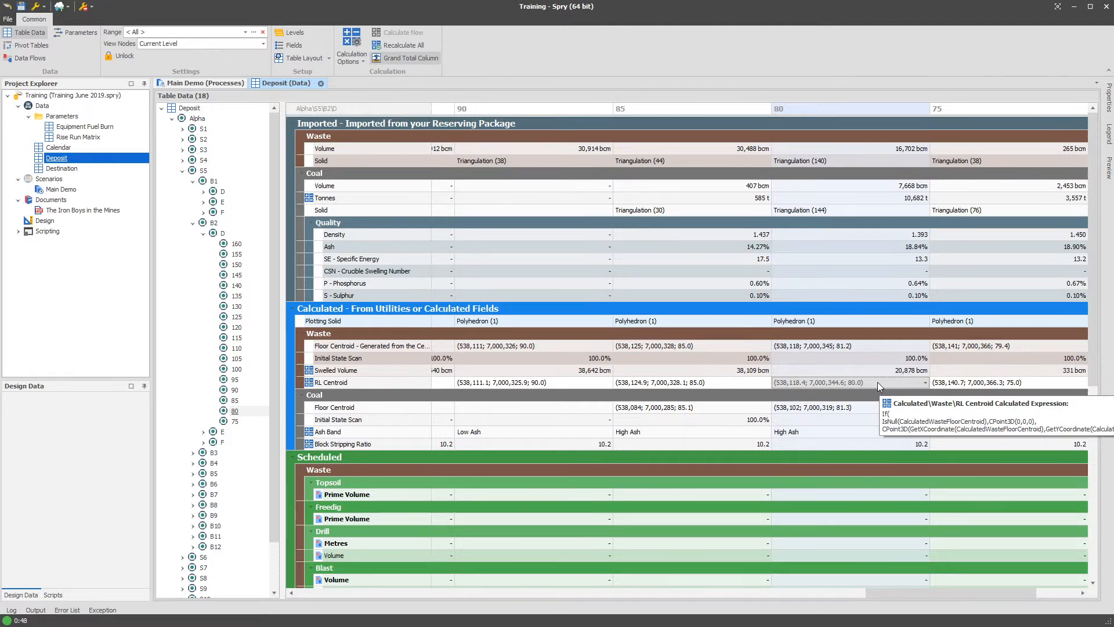
- Check the RL Centroid grand total for Alpha\S5\B2\D, and show the data for bench 80 under Alpha\S5\B2\E
{"action": "left_click_drag", "start_coordinate": [928, 593], "coordinate": [975, 592]}
{"action": "left_click", "coordinate": [1018, 384]}
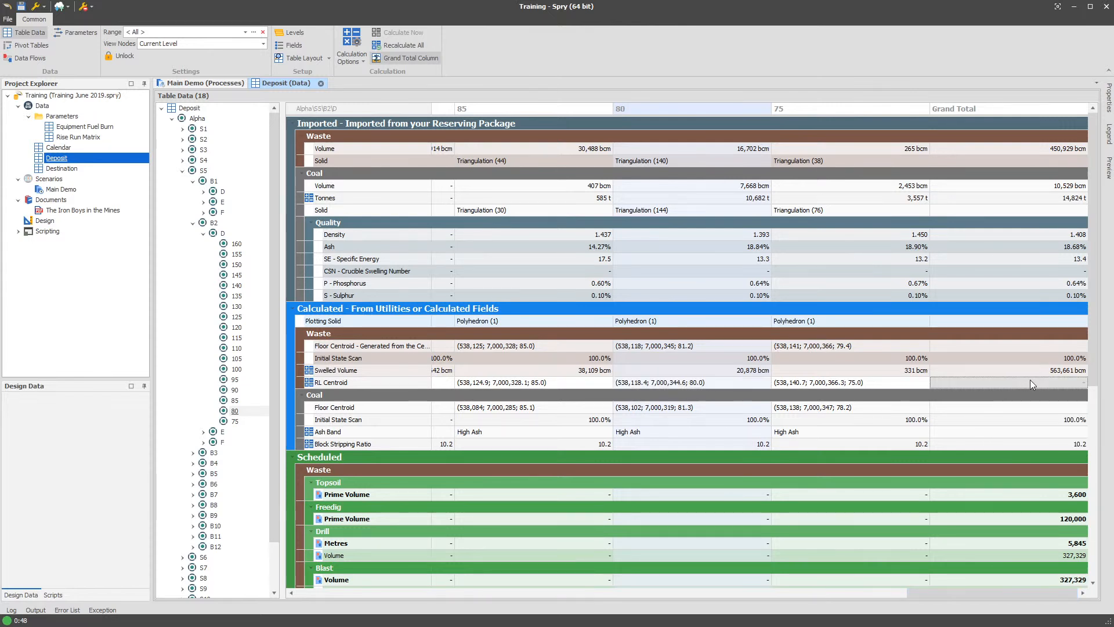
{"action": "left_click", "coordinate": [203, 432]}
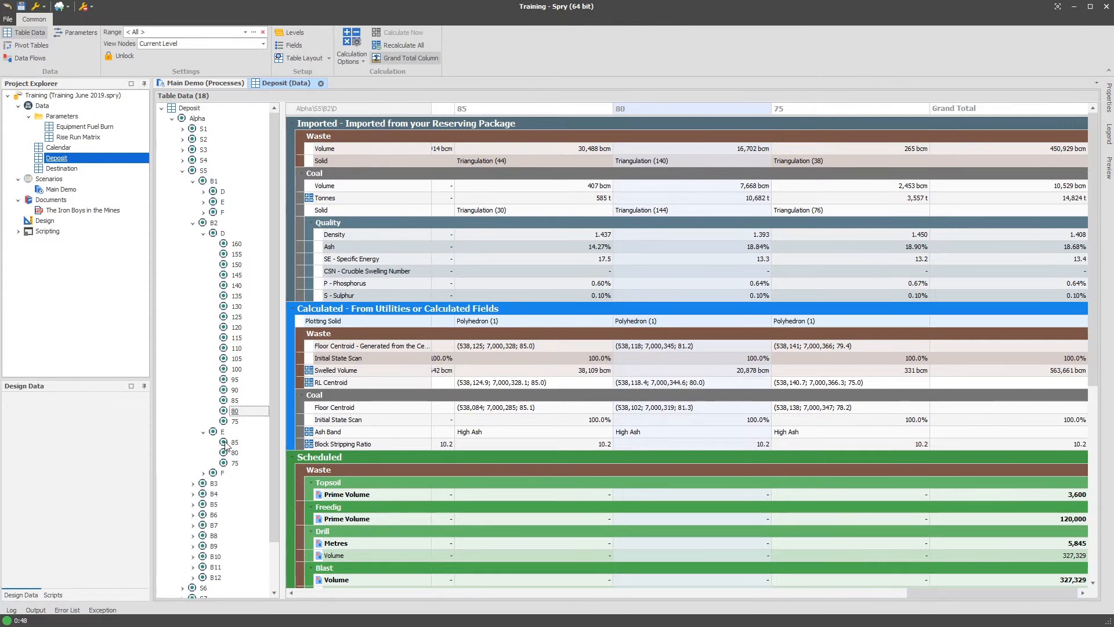
{"action": "left_click", "coordinate": [234, 453]}
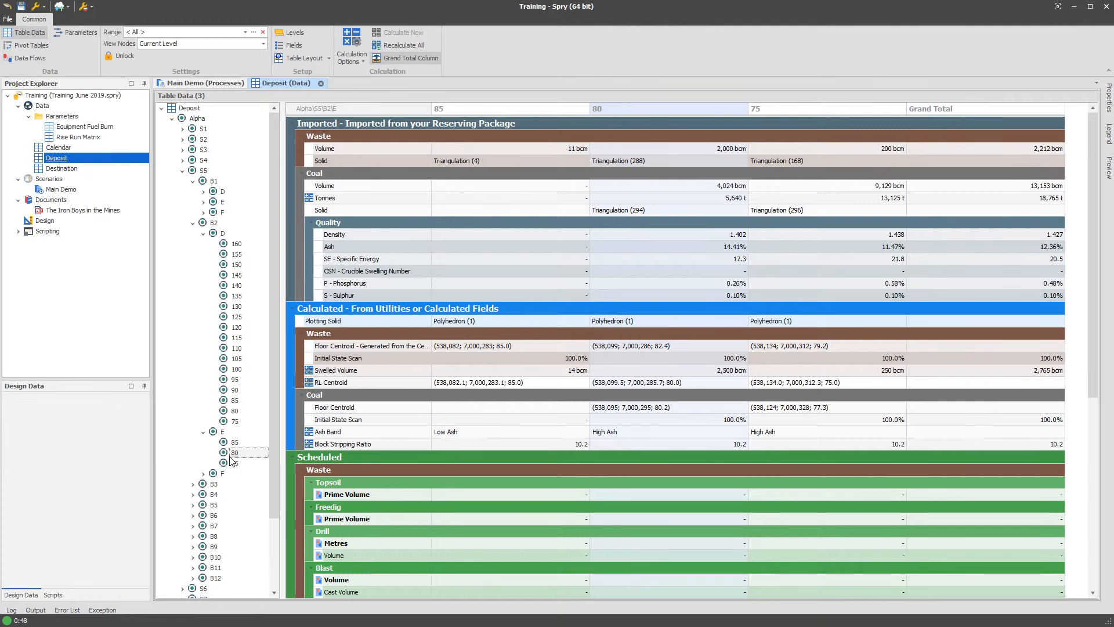
- Show bench 15 under Alpha\S5\B2\F and compare waste Floor Centroid with RL Centroid for benches 15 and 20
{"action": "left_click", "coordinate": [203, 473]}
{"action": "scroll", "coordinate": [232, 493], "scroll_direction": "down", "scroll_amount": 3}
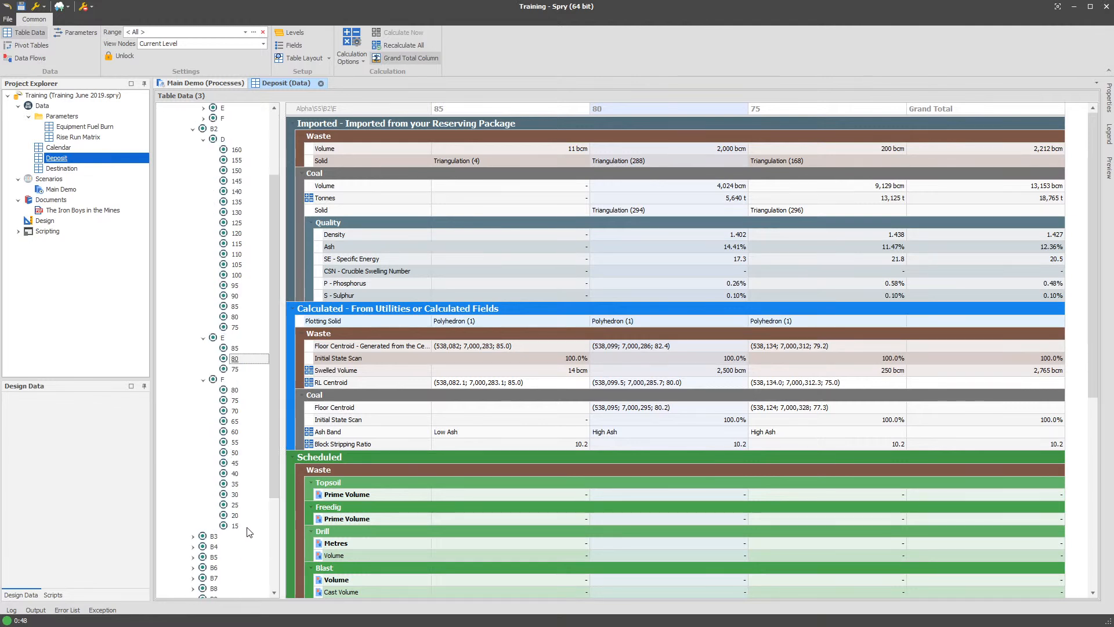
{"action": "left_click", "coordinate": [243, 526]}
{"action": "left_click", "coordinate": [990, 382]}
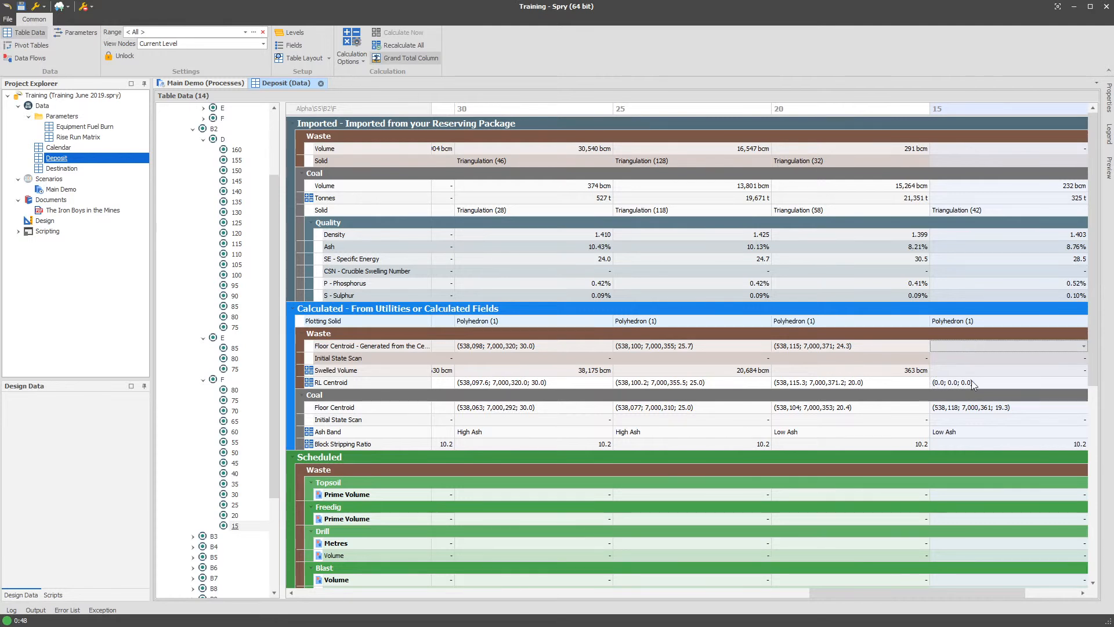
{"action": "mouse_move", "coordinate": [1023, 382]}
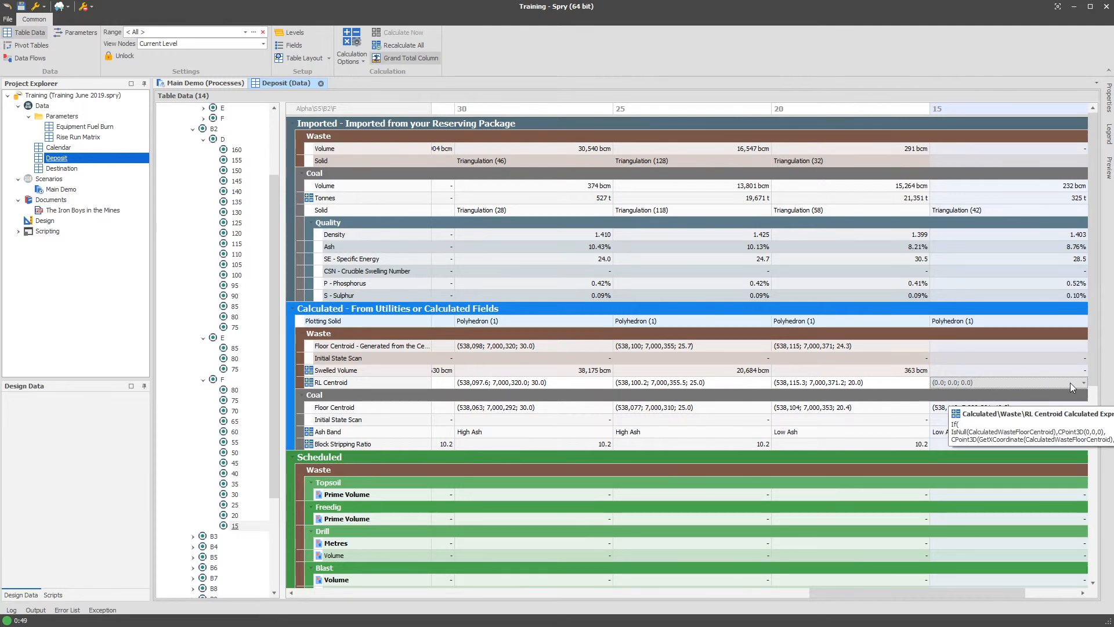
{"action": "left_click_drag", "start_coordinate": [886, 592], "coordinate": [945, 428]}
{"action": "left_click", "coordinate": [882, 345]}
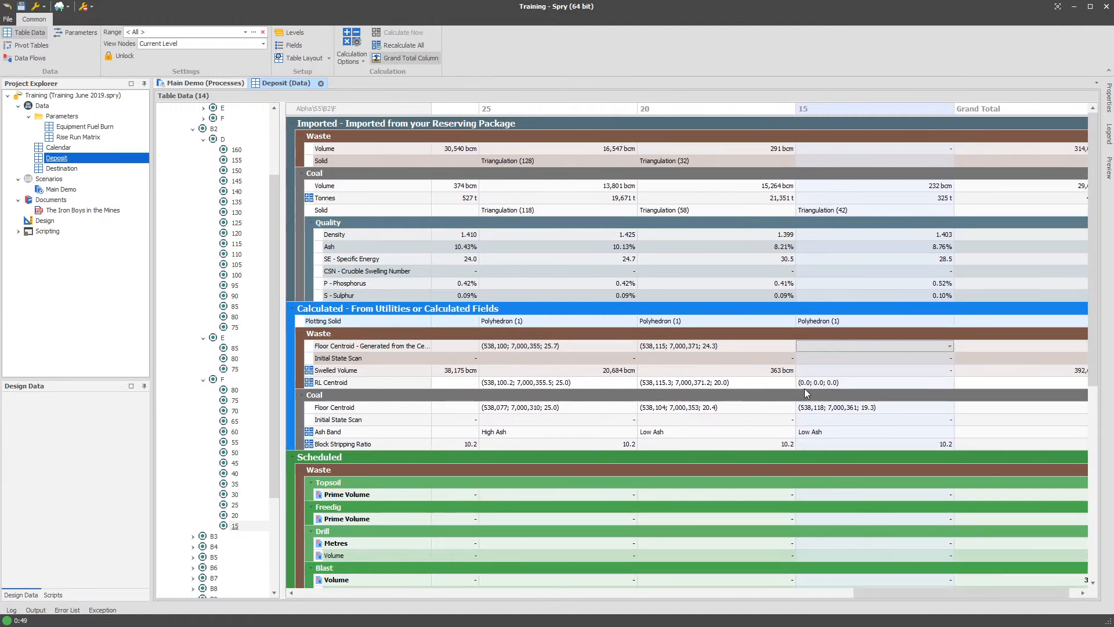
{"action": "left_click", "coordinate": [866, 381]}
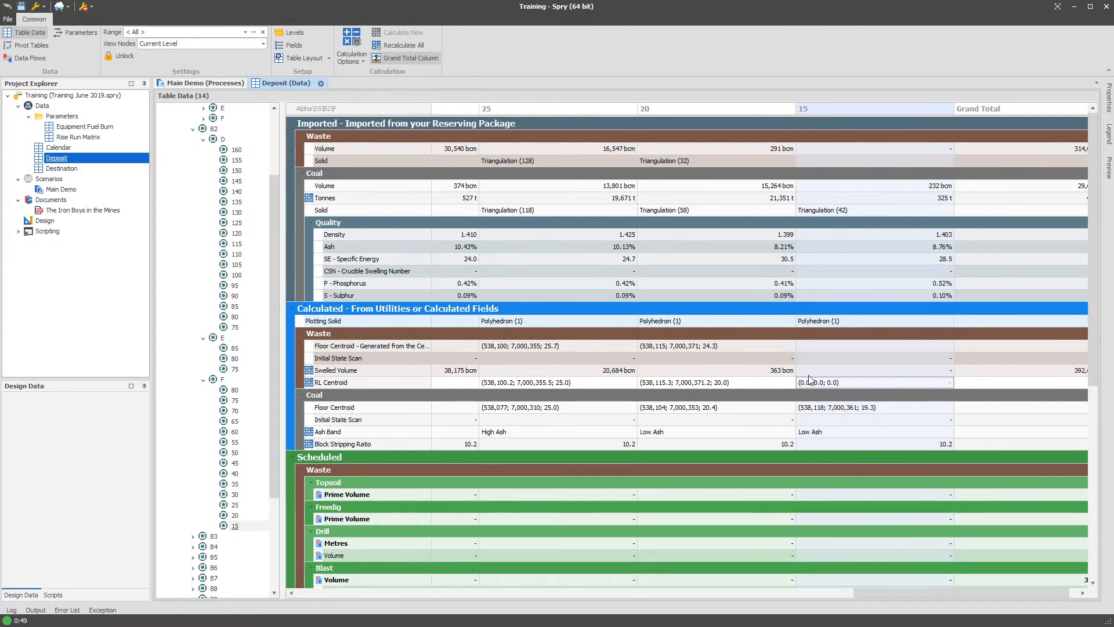
{"action": "mouse_move", "coordinate": [830, 382]}
{"action": "left_click", "coordinate": [701, 381]}
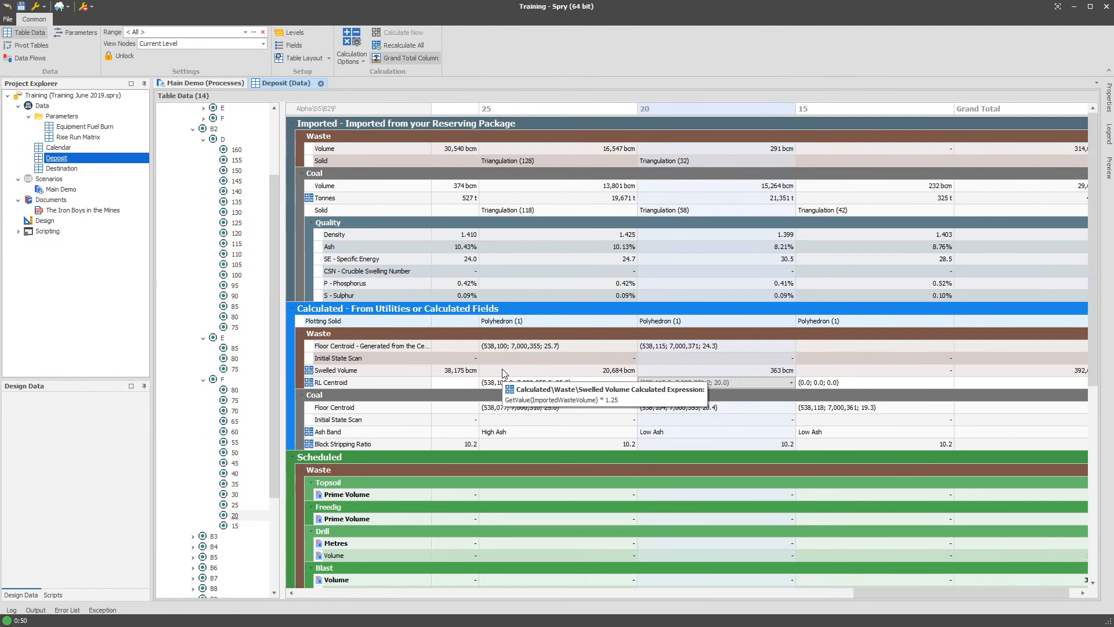
- Open the field definitions of the Deposit table and select the Scheduled folder
{"action": "right_click", "coordinate": [66, 158]}
{"action": "mouse_move", "coordinate": [210, 177]}
{"action": "left_click", "coordinate": [232, 204]}
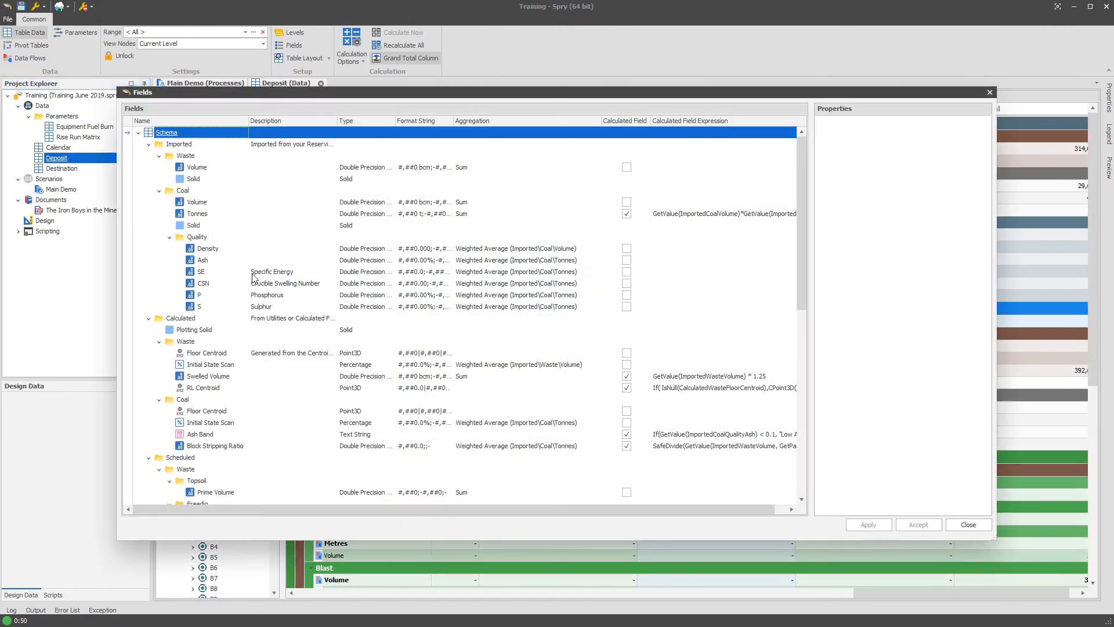
{"action": "scroll", "coordinate": [286, 342], "scroll_direction": "down", "scroll_amount": 6}
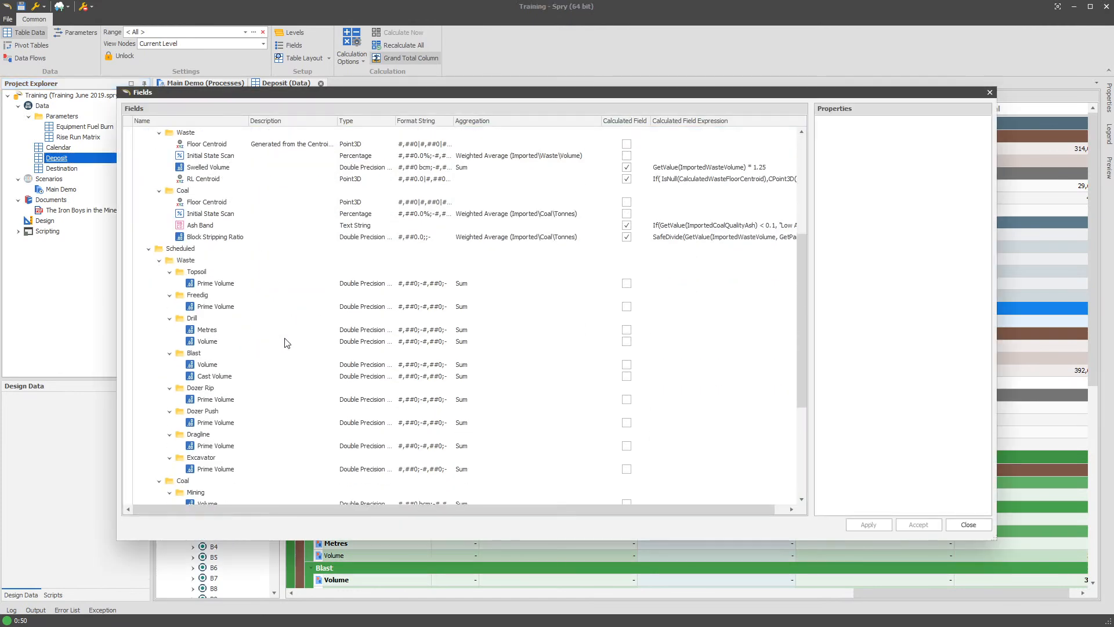
{"action": "scroll", "coordinate": [286, 343], "scroll_direction": "down", "scroll_amount": 5}
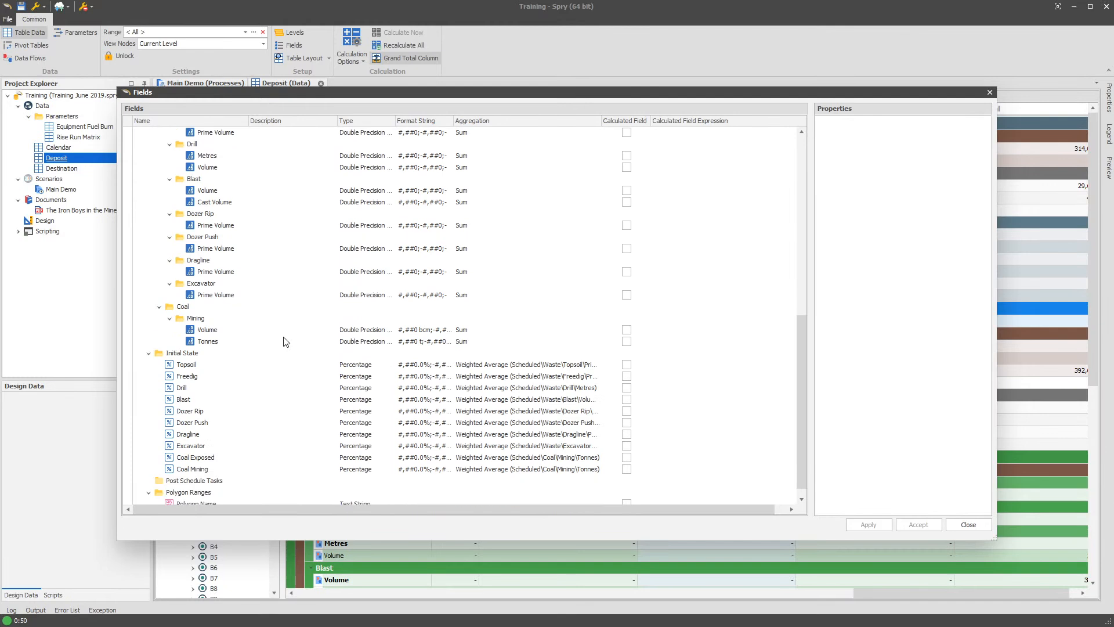
{"action": "scroll", "coordinate": [286, 342], "scroll_direction": "down", "scroll_amount": 1}
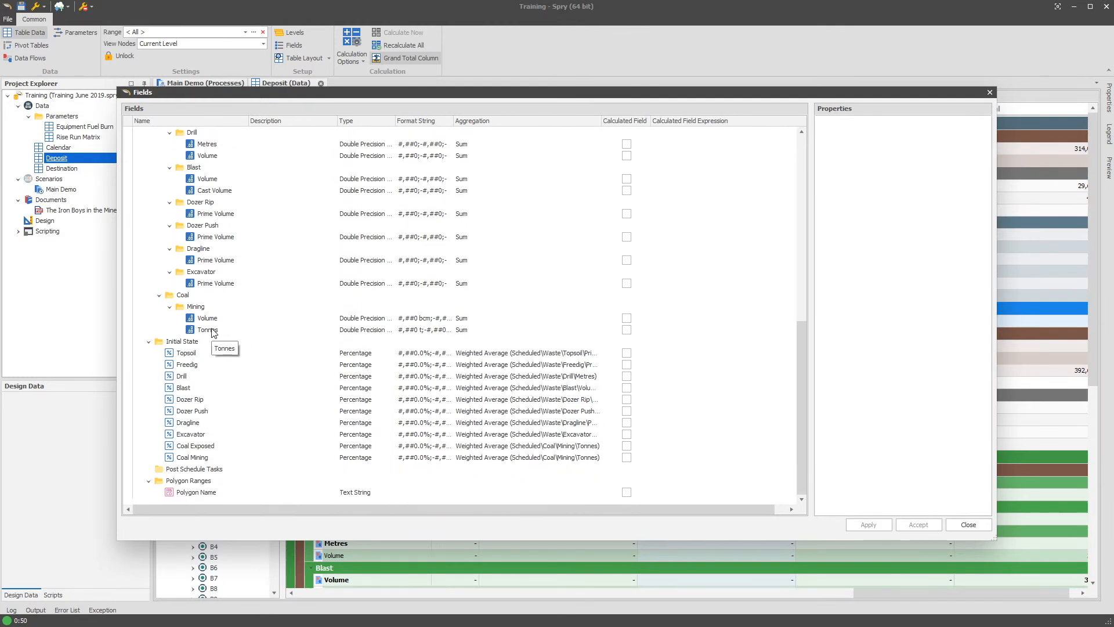
{"action": "scroll", "coordinate": [212, 332], "scroll_direction": "up", "scroll_amount": 8}
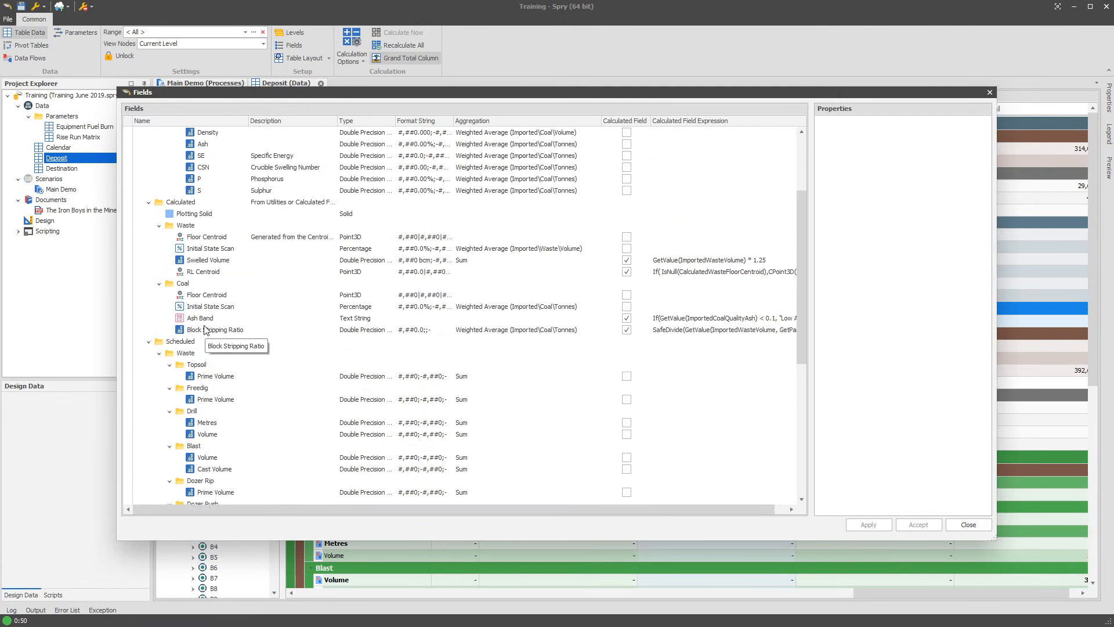
{"action": "left_click", "coordinate": [182, 344]}
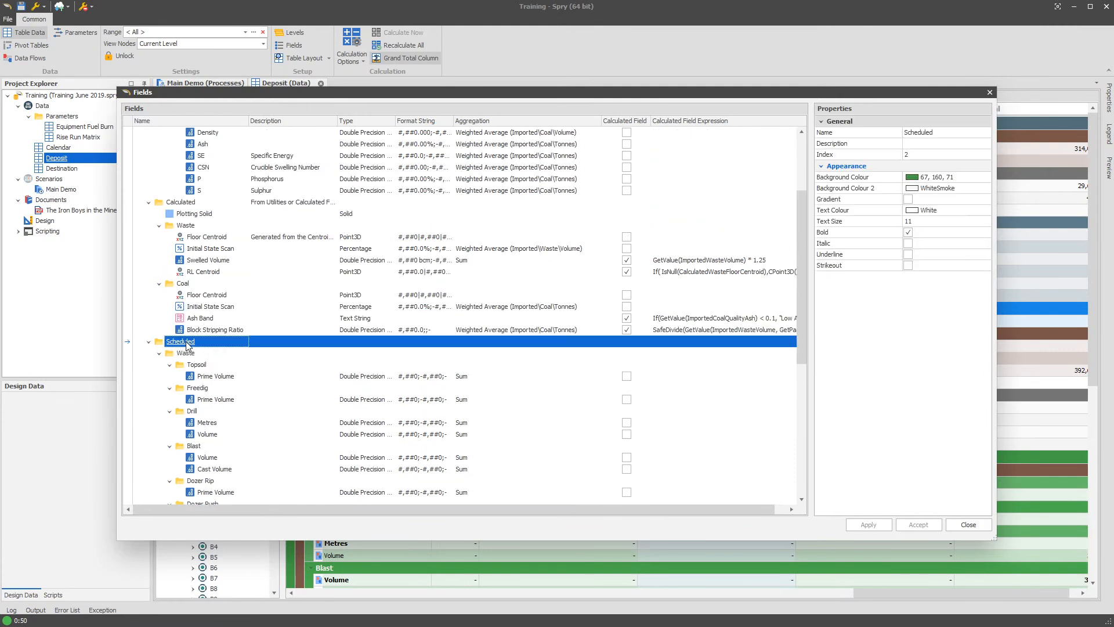
{"action": "scroll", "coordinate": [179, 345], "scroll_direction": "down", "scroll_amount": 3}
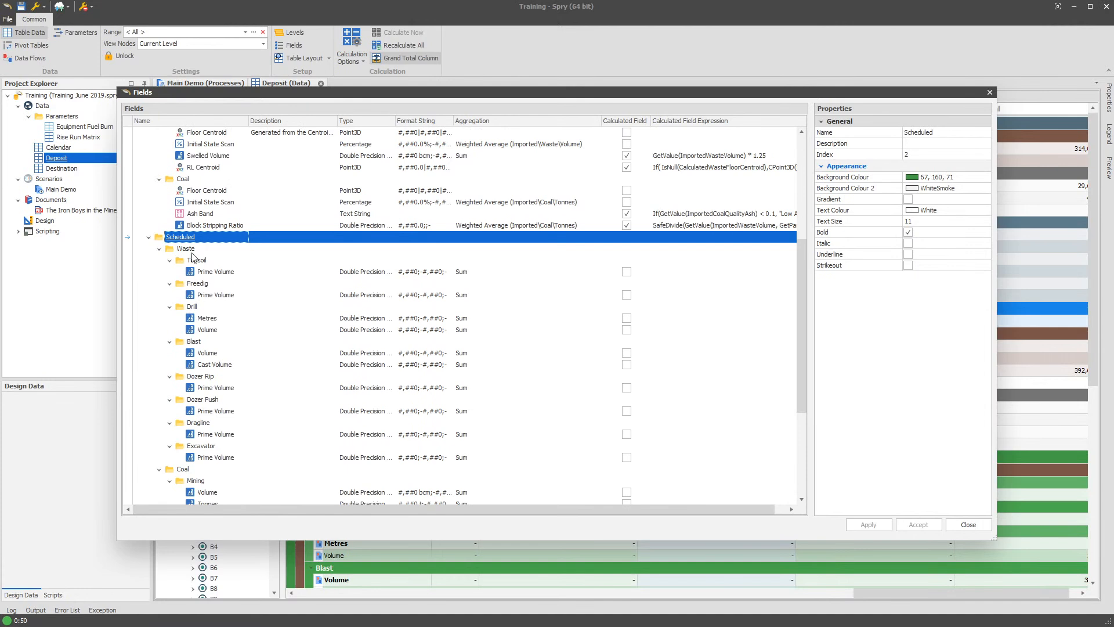
- Add a Point3D field named Scheduling Centroid to the Scheduled folder
{"action": "right_click", "coordinate": [184, 239]}
{"action": "mouse_move", "coordinate": [193, 246]}
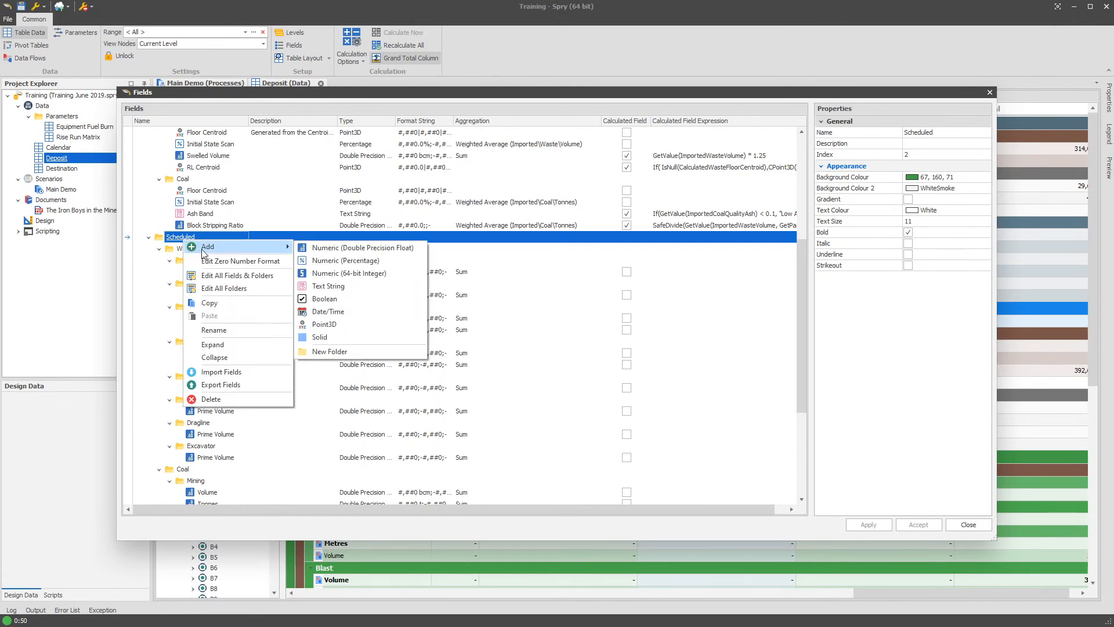
{"action": "left_click", "coordinate": [325, 324]}
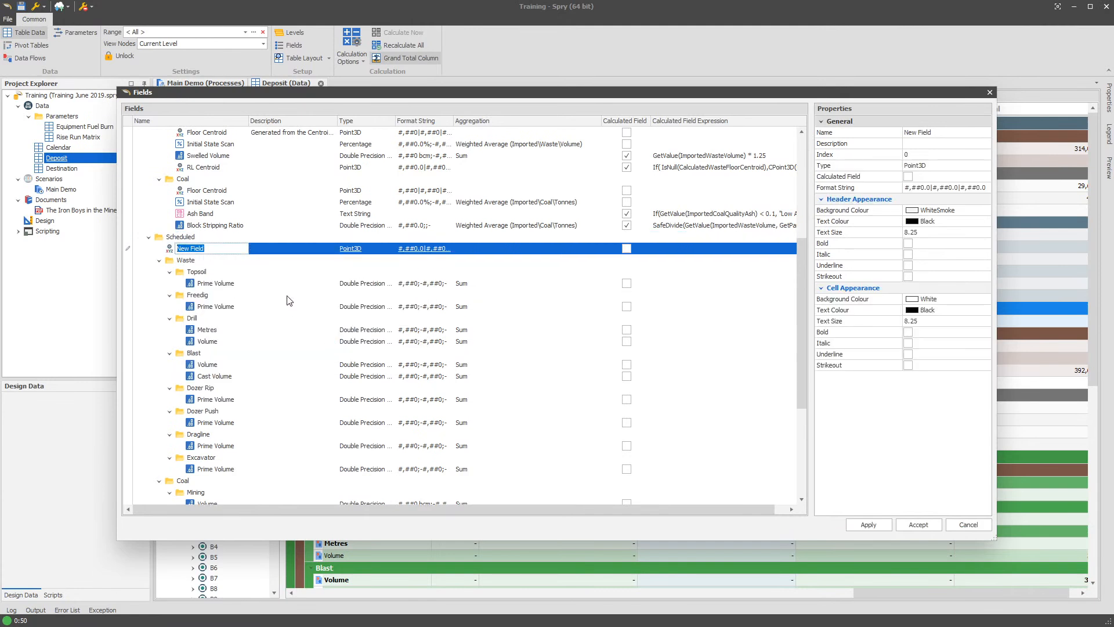
{"action": "type", "text": "Scheduling Ec"}
{"action": "key", "text": "BackSpace"}
{"action": "key", "text": "BackSpace"}
{"action": "type", "text": "Centroid"}
{"action": "key", "text": "Return"}
- Describe the Scheduling Centroid field as "If there's waste, waste, if coal, coal, if not, 0"
{"action": "left_click", "coordinate": [285, 248]}
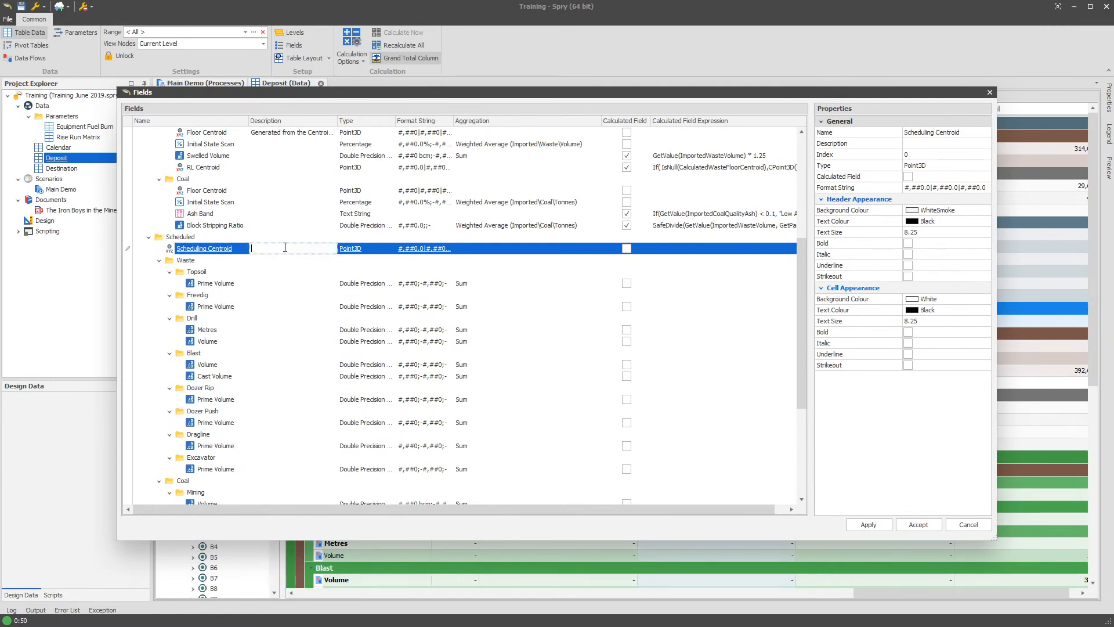
{"action": "type", "text": "If there's waste"}
{"action": "type", "text": ", waste, if coal, coal, "}
{"action": "type", "text": "if not, 0"}
{"action": "key", "text": "Return"}
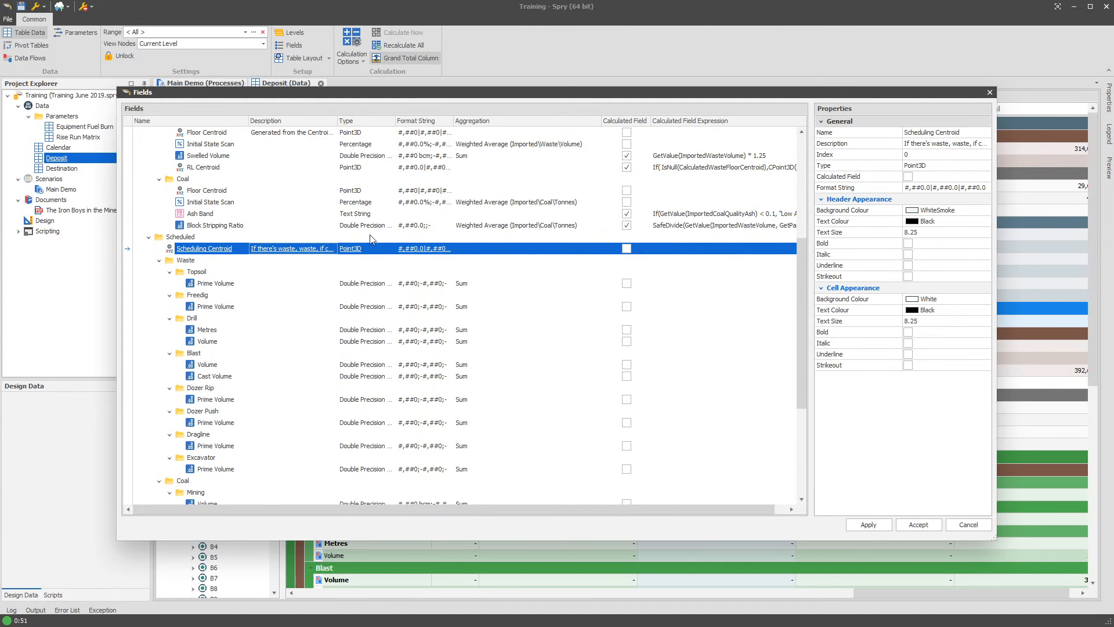
- Make Scheduling Centroid a calculated field
{"action": "left_click", "coordinate": [626, 249]}
{"action": "left_click", "coordinate": [627, 249]}
{"action": "left_click", "coordinate": [580, 329]}
{"action": "left_click", "coordinate": [324, 258]}
{"action": "left_click", "coordinate": [322, 250]}
{"action": "left_click_drag", "start_coordinate": [319, 249], "coordinate": [340, 250]}
{"action": "left_click", "coordinate": [302, 250]}
{"action": "left_click", "coordinate": [629, 254]}
{"action": "left_click", "coordinate": [628, 250]}
{"action": "left_click", "coordinate": [531, 330]}
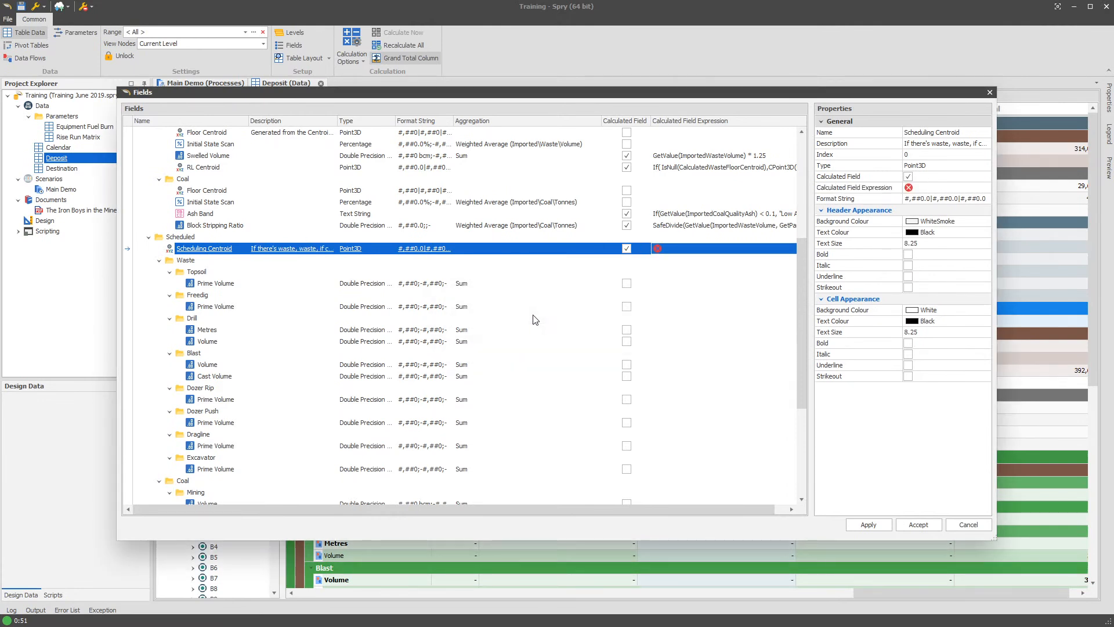
- Copy the whole RL Centroid expression into the calculated expression of Scheduling Centroid
{"action": "left_click", "coordinate": [691, 249]}
{"action": "left_click", "coordinate": [697, 248]}
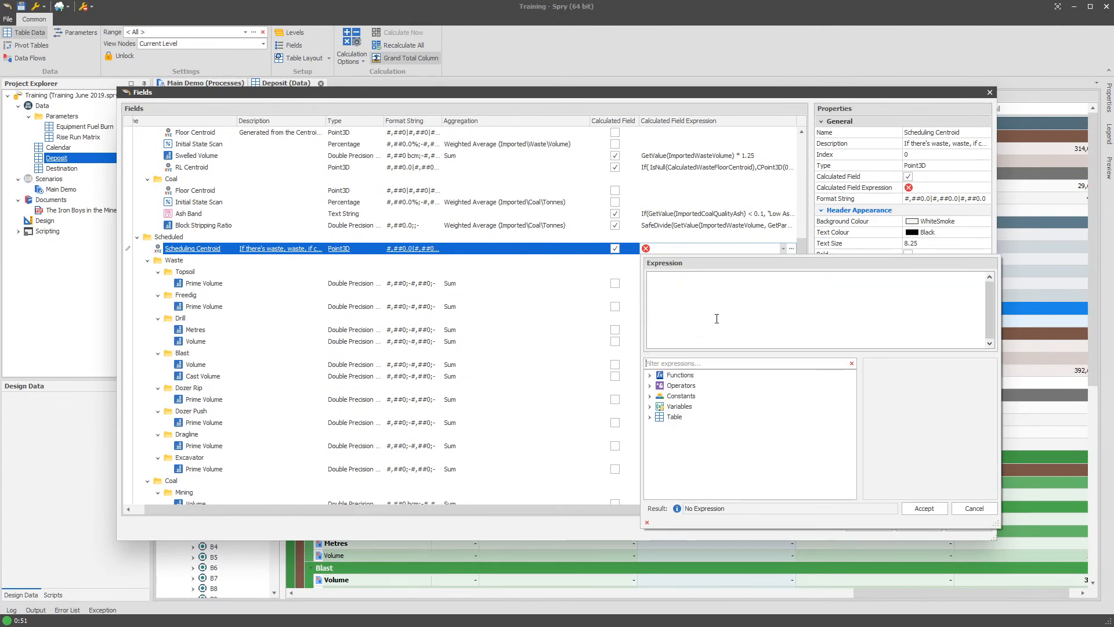
{"action": "left_click_drag", "start_coordinate": [801, 243], "coordinate": [796, 220]}
{"action": "left_click", "coordinate": [688, 227]}
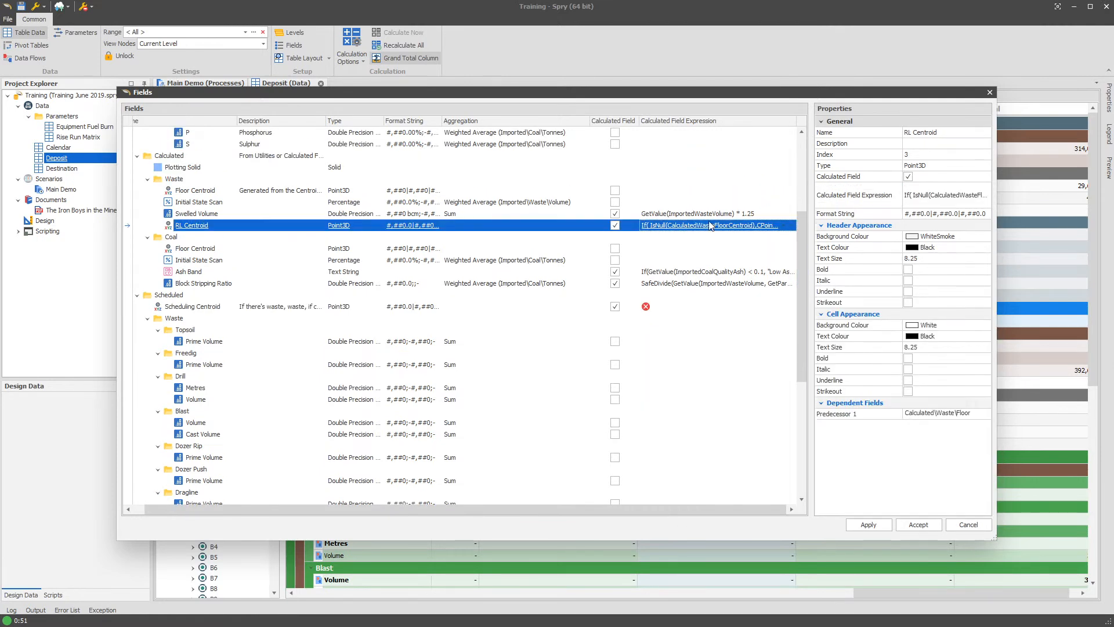
{"action": "left_click", "coordinate": [709, 227]}
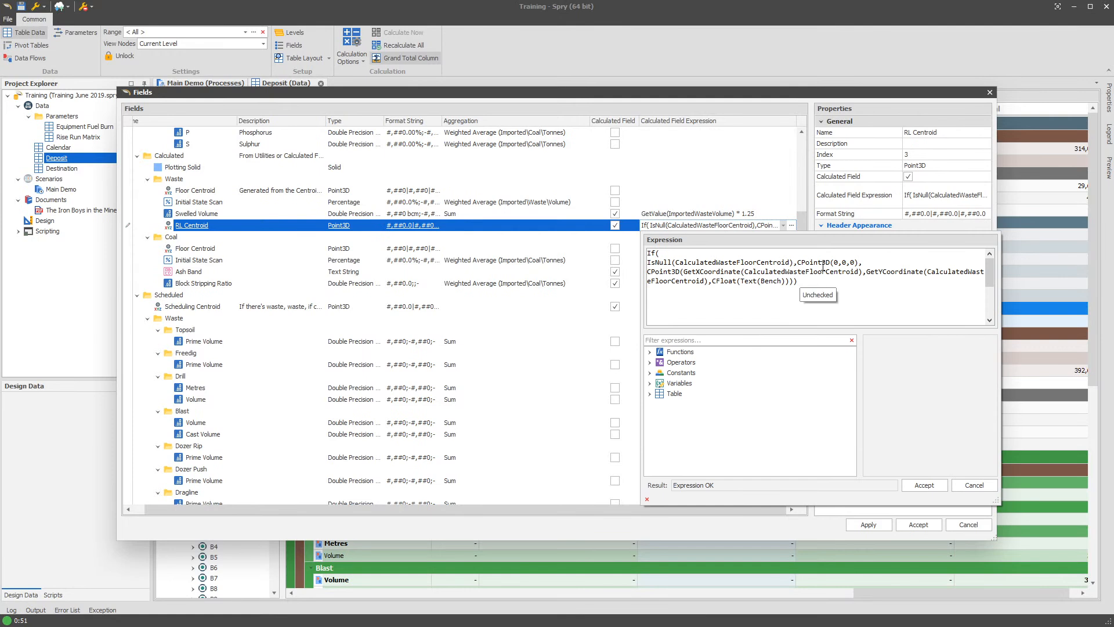
{"action": "key", "text": "ctrl+a"}
{"action": "key", "text": "ctrl+c"}
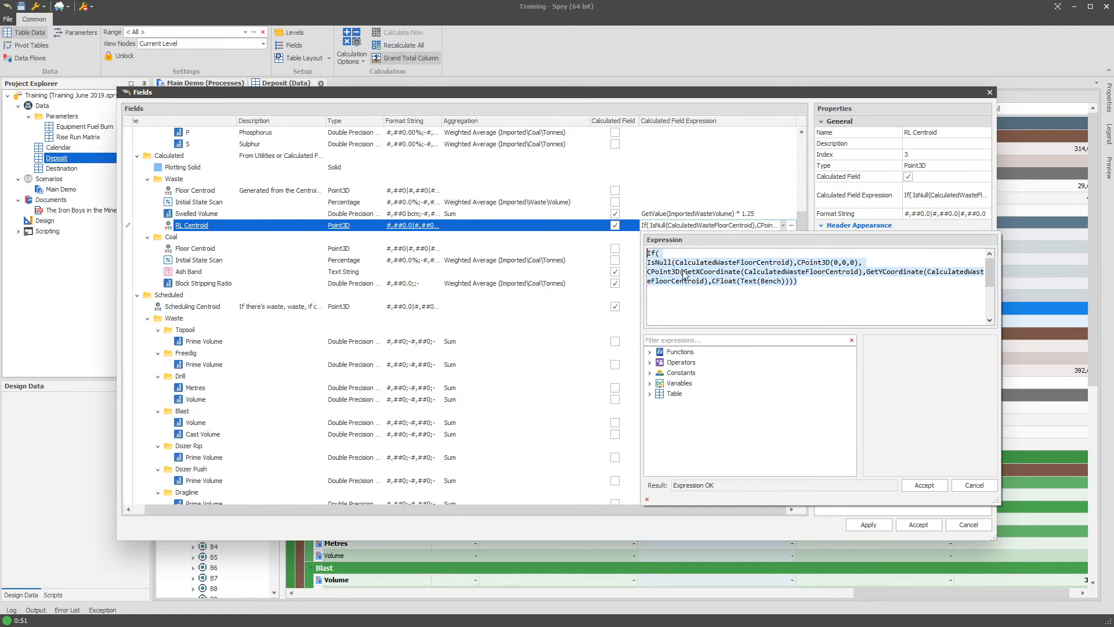
{"action": "left_click", "coordinate": [235, 309]}
{"action": "left_click", "coordinate": [706, 308]}
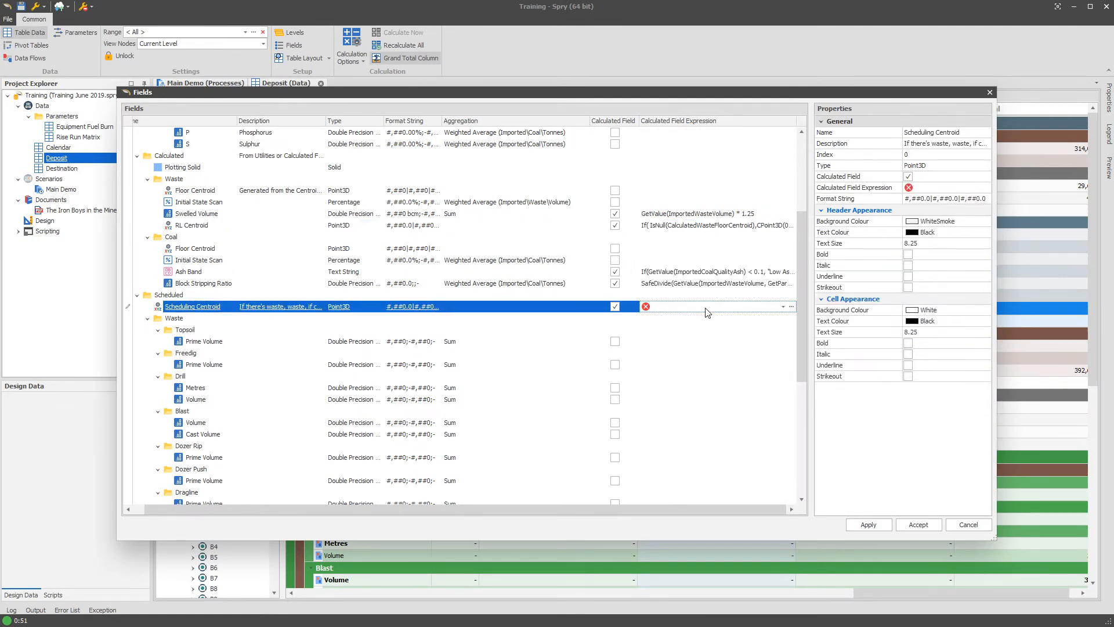
{"action": "left_click", "coordinate": [714, 308]}
{"action": "key", "text": "ctrl+v"}
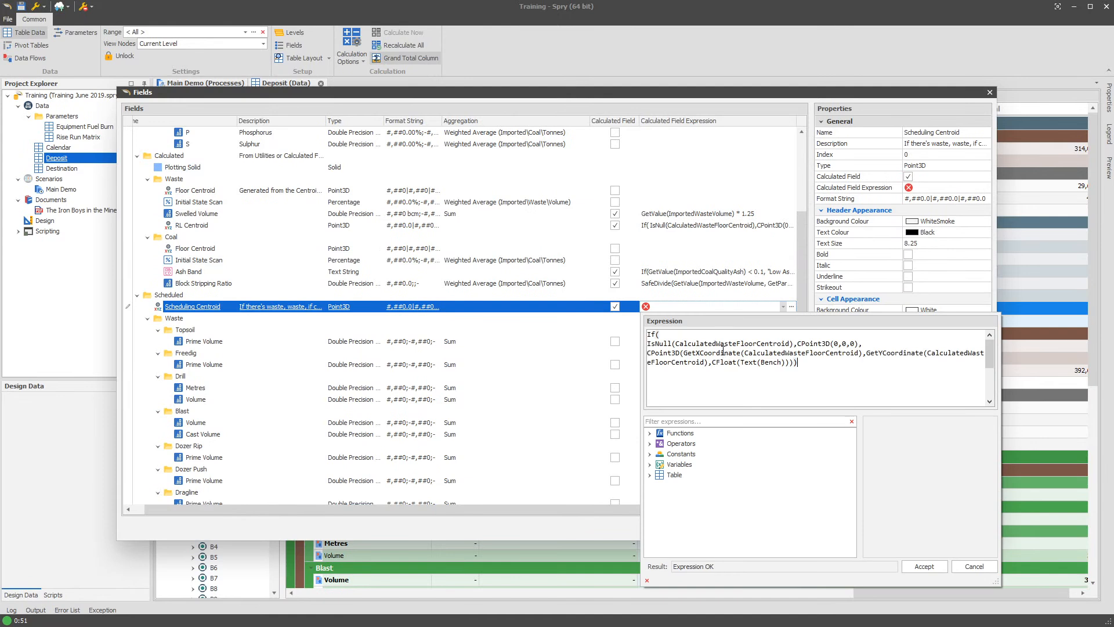
- Negate the IsNull condition with Not and join it to the line of the If function's opening parenthesis
{"action": "left_click_drag", "start_coordinate": [662, 343], "coordinate": [672, 343]}
{"action": "left_click", "coordinate": [661, 344]}
{"action": "type", "text": "Not"}
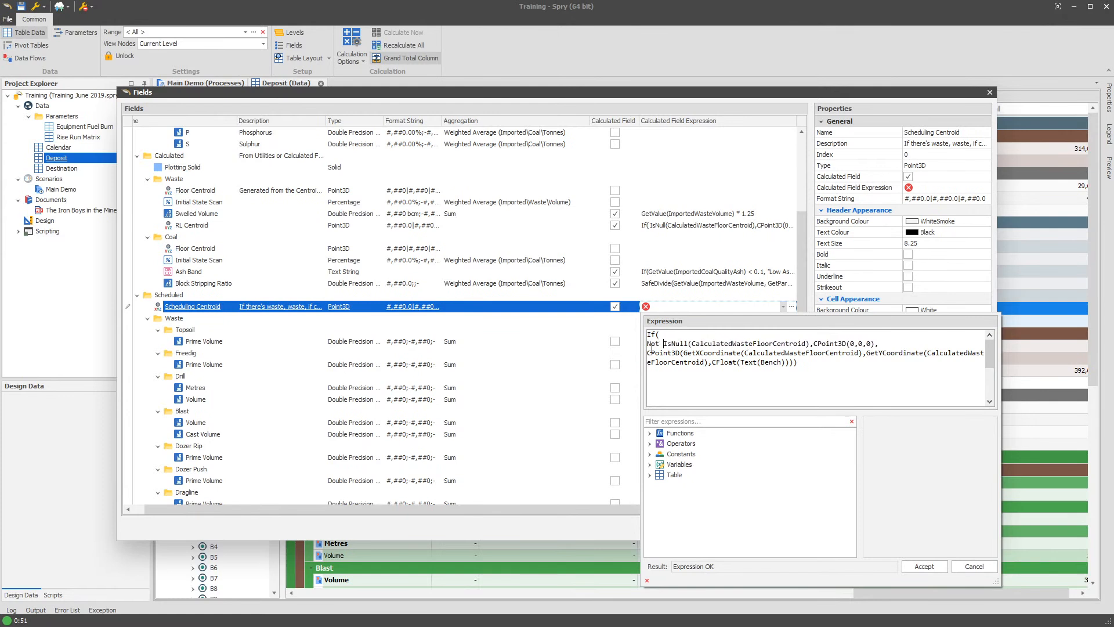
{"action": "left_click_drag", "start_coordinate": [663, 343], "coordinate": [646, 345]}
{"action": "type", "text": "!"}
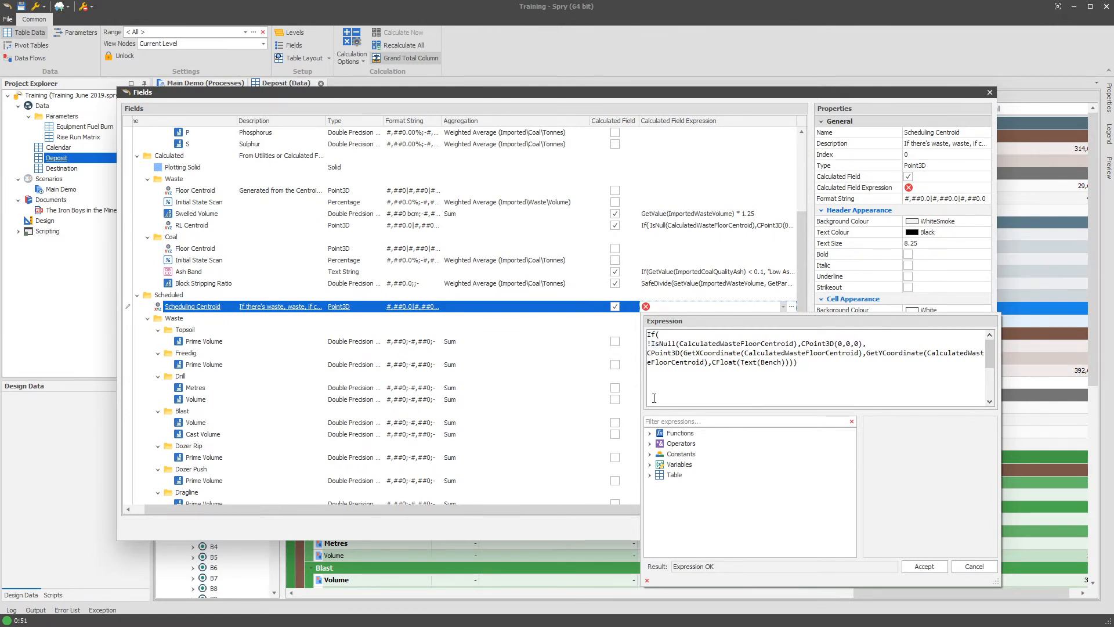
{"action": "right_click", "coordinate": [654, 398]}
{"action": "left_click", "coordinate": [652, 347]}
{"action": "key", "text": "BackSpace"}
{"action": "type", "text": "Not"}
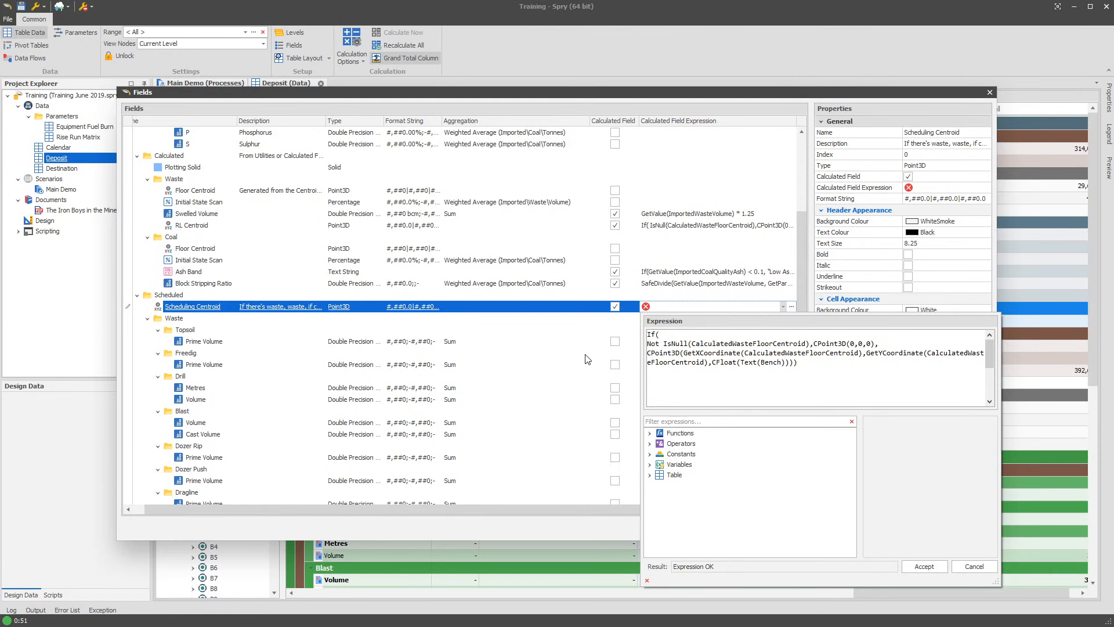
{"action": "left_click", "coordinate": [709, 334]}
{"action": "key", "text": "Delete"}
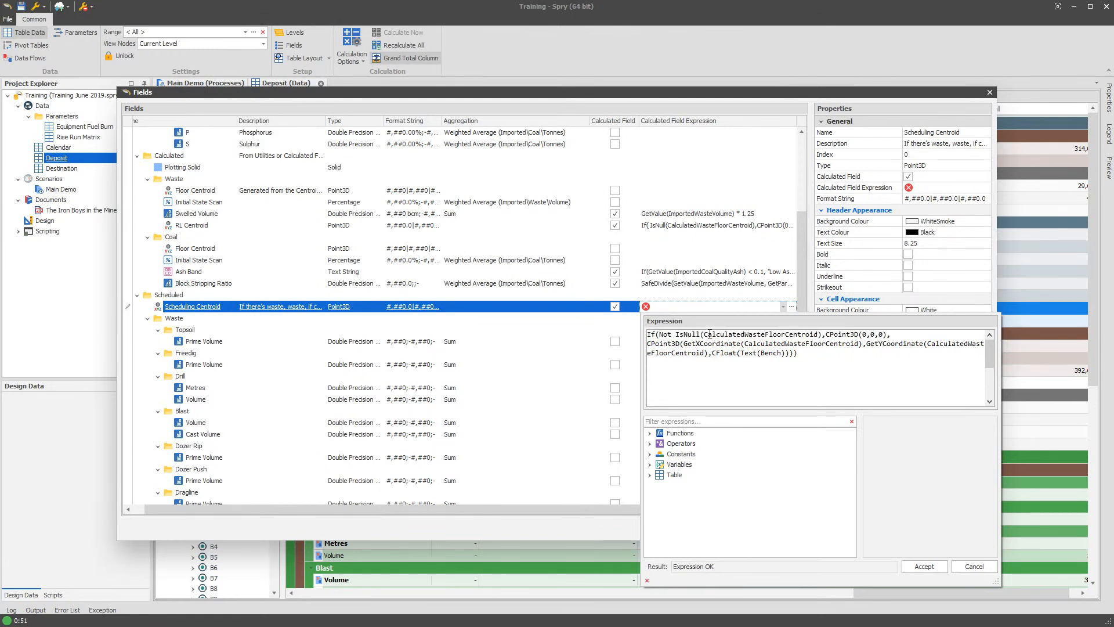
- Replace CPoint3D(0,0,0) in the If function with GetValue(CalculatedWasteFloorCentroid), using the waste Floor Centroid field
{"action": "left_click_drag", "start_coordinate": [826, 334], "coordinate": [886, 335]}
{"action": "left_click", "coordinate": [730, 419]}
{"action": "type", "text": "floor"}
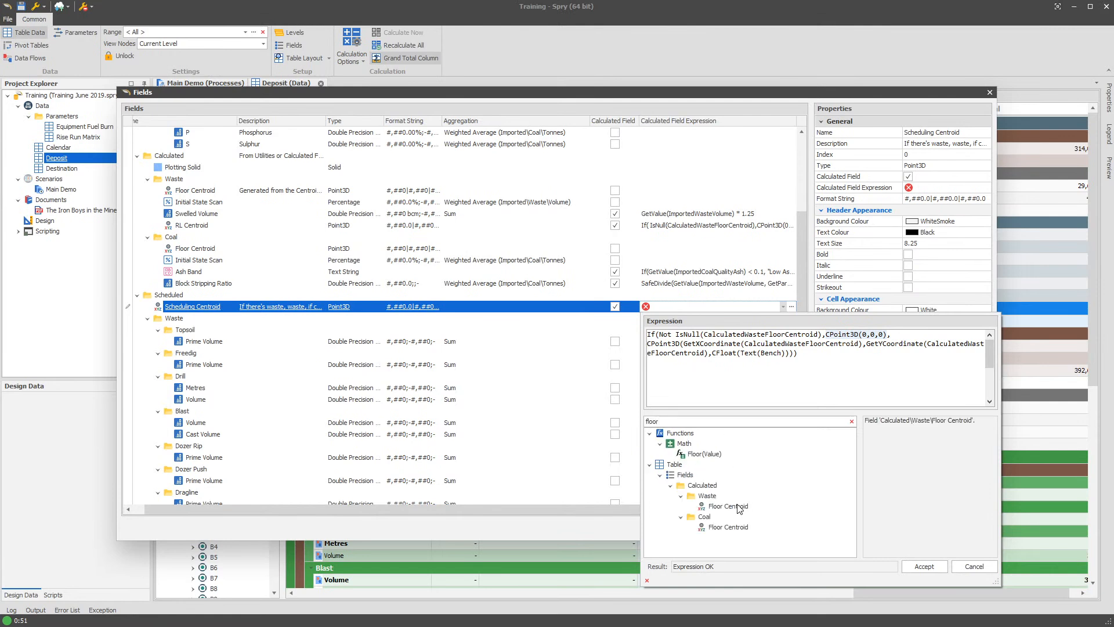
{"action": "left_click", "coordinate": [738, 509]}
{"action": "left_click", "coordinate": [886, 334]}
{"action": "left_click_drag", "start_coordinate": [886, 334], "coordinate": [957, 335]}
{"action": "double_click", "coordinate": [738, 507]}
- Replace the remaining CPoint3D part with GetValue(CalculatedCoalFloorCentroid) on a new line and close the If function
{"action": "key", "text": "Delete"}
{"action": "left_click", "coordinate": [973, 335]}
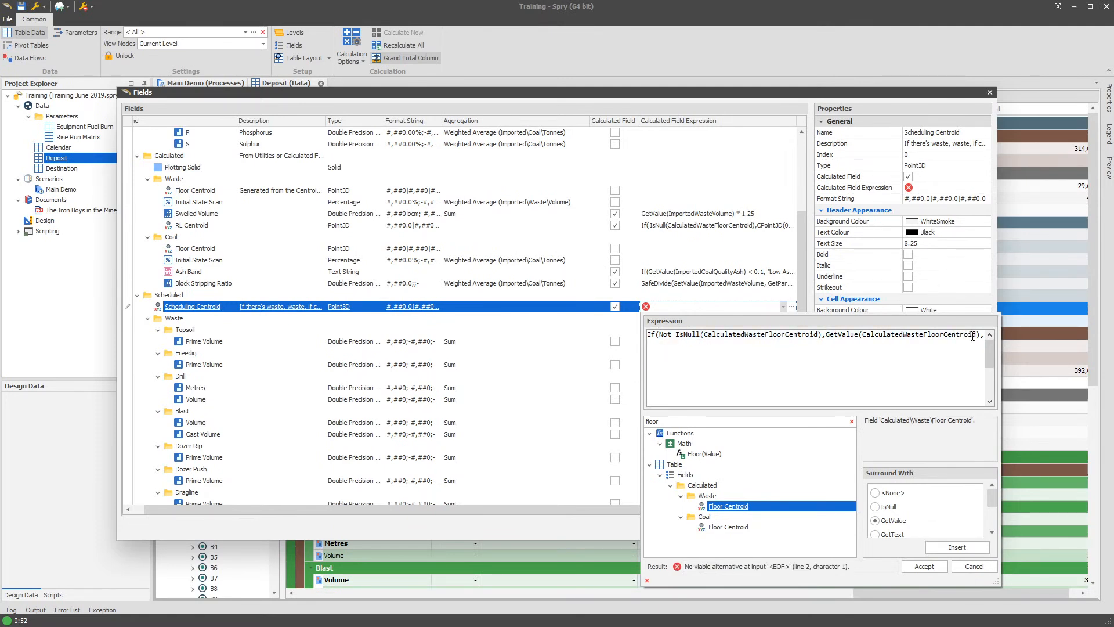
{"action": "double_click", "coordinate": [734, 527]}
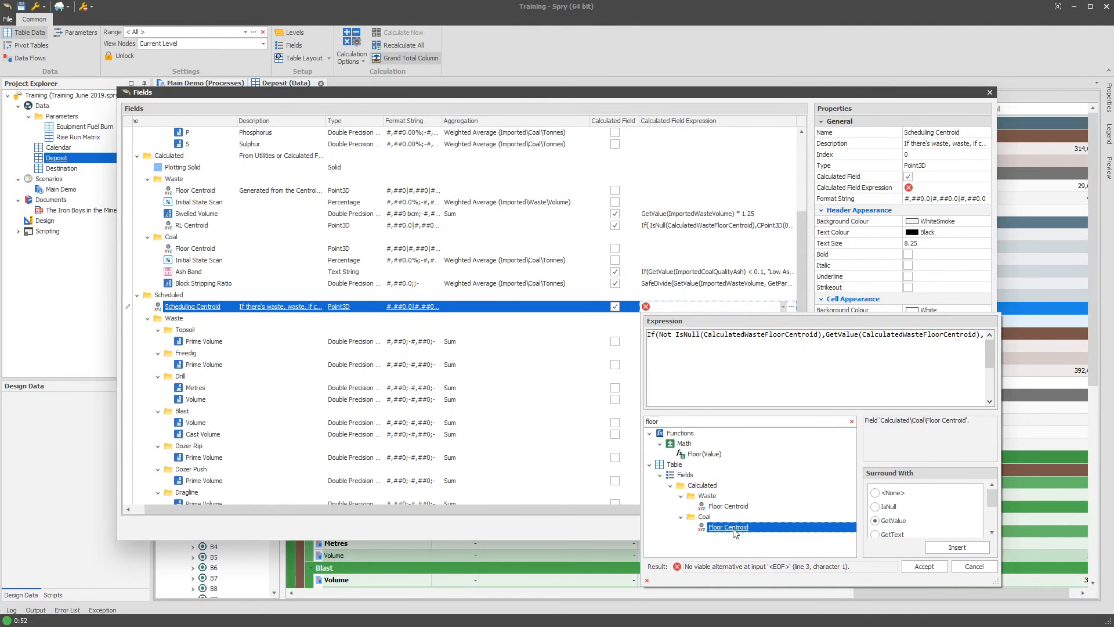
{"action": "type", "text": ")"}
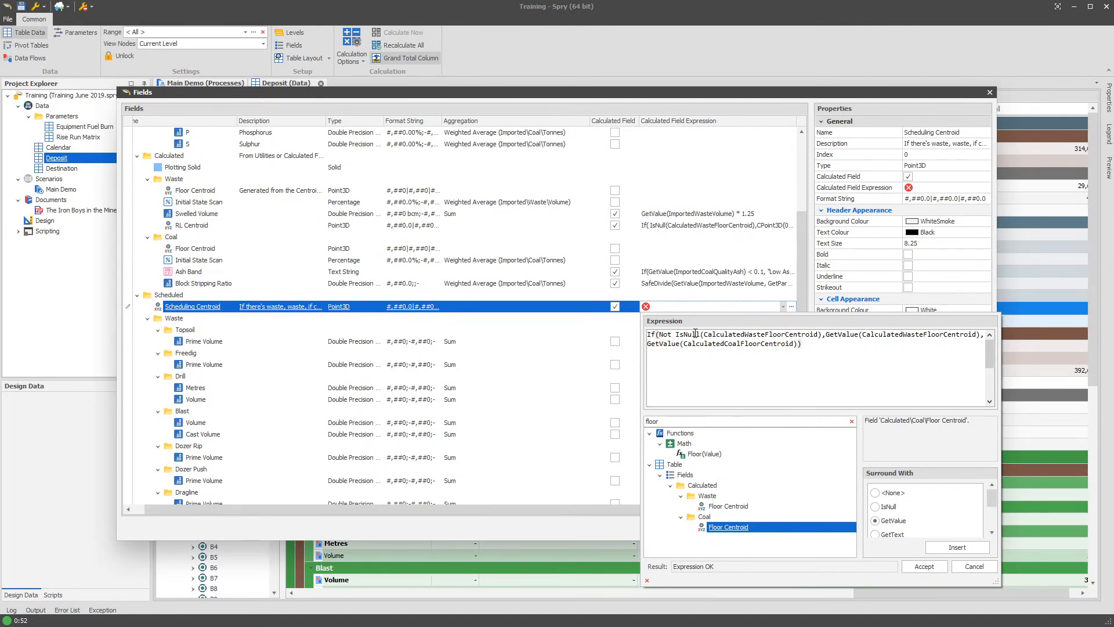
- Accept the finished If expression for Scheduling Centroid and apply it to the Deposit fields, closing the field setup
{"action": "left_click_drag", "start_coordinate": [840, 335], "coordinate": [959, 340]}
{"action": "left_click", "coordinate": [725, 349]}
{"action": "double_click", "coordinate": [725, 345]}
{"action": "left_click", "coordinate": [843, 347]}
{"action": "left_click", "coordinate": [930, 563]}
{"action": "left_click", "coordinate": [868, 524]}
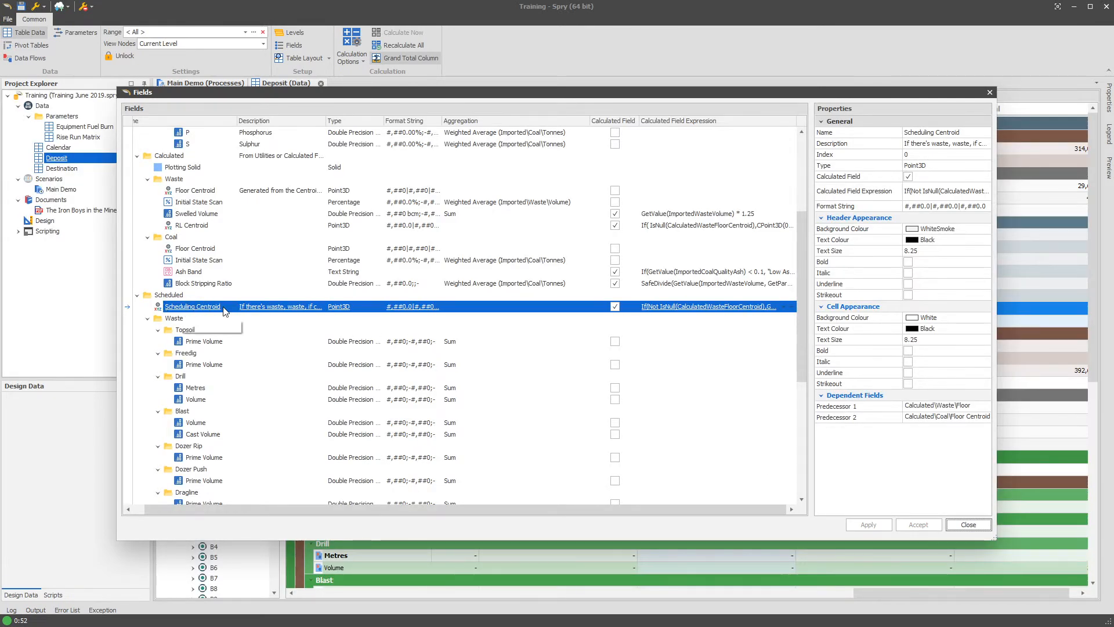
{"action": "left_click", "coordinate": [968, 525]}
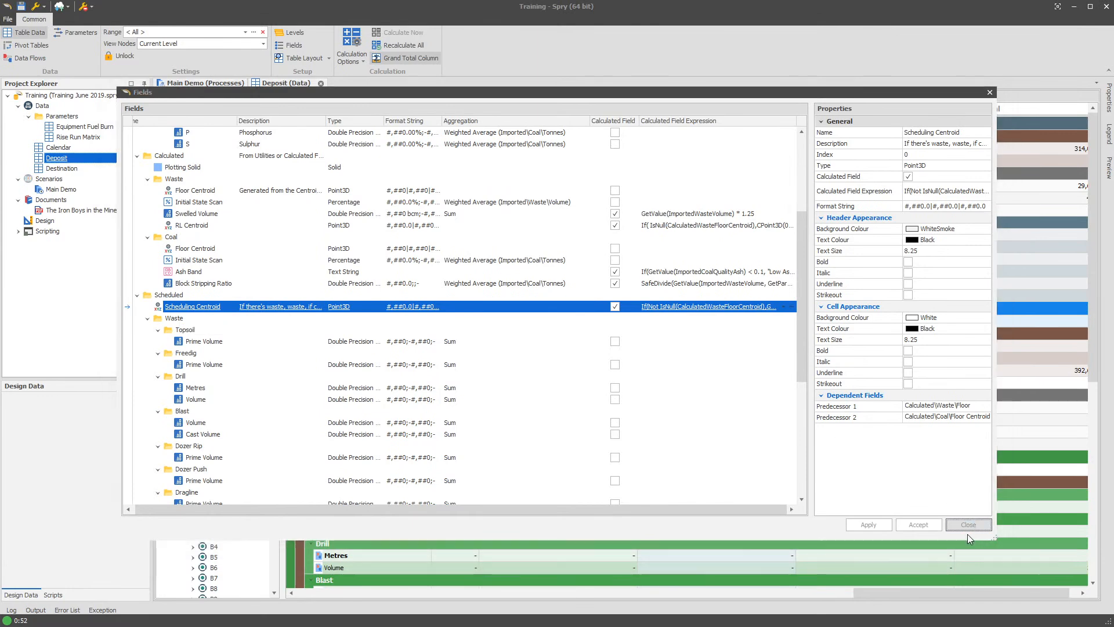
{"action": "mouse_move", "coordinate": [967, 534]}
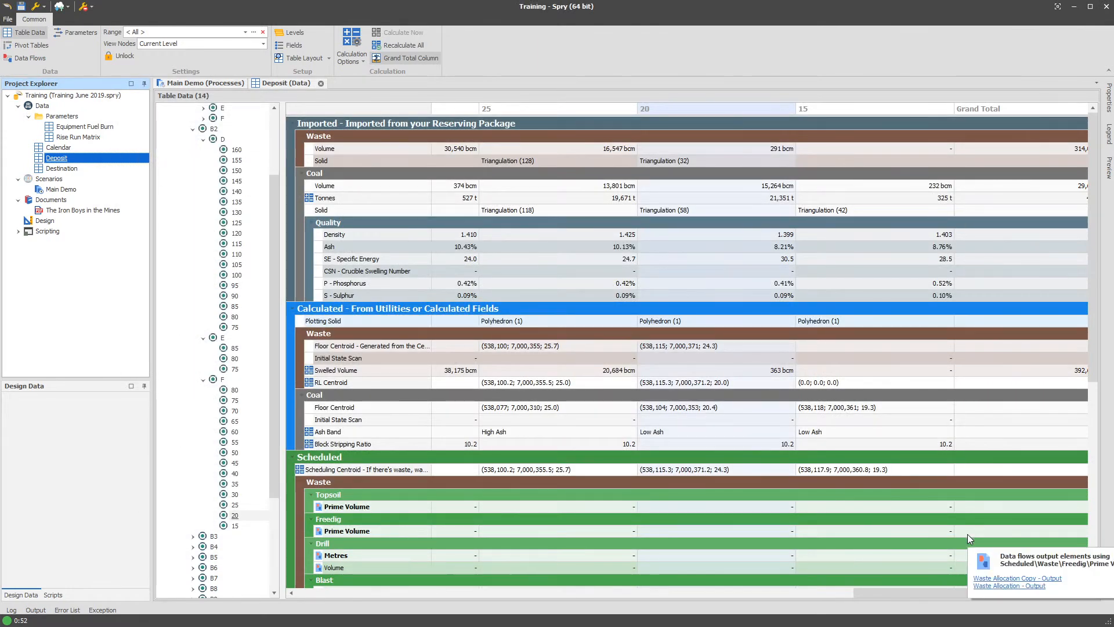
- Compare the Scheduling Centroid values with the waste and coal Floor Centroids in the Deposit table and review its calculated expression
{"action": "left_click", "coordinate": [526, 470]}
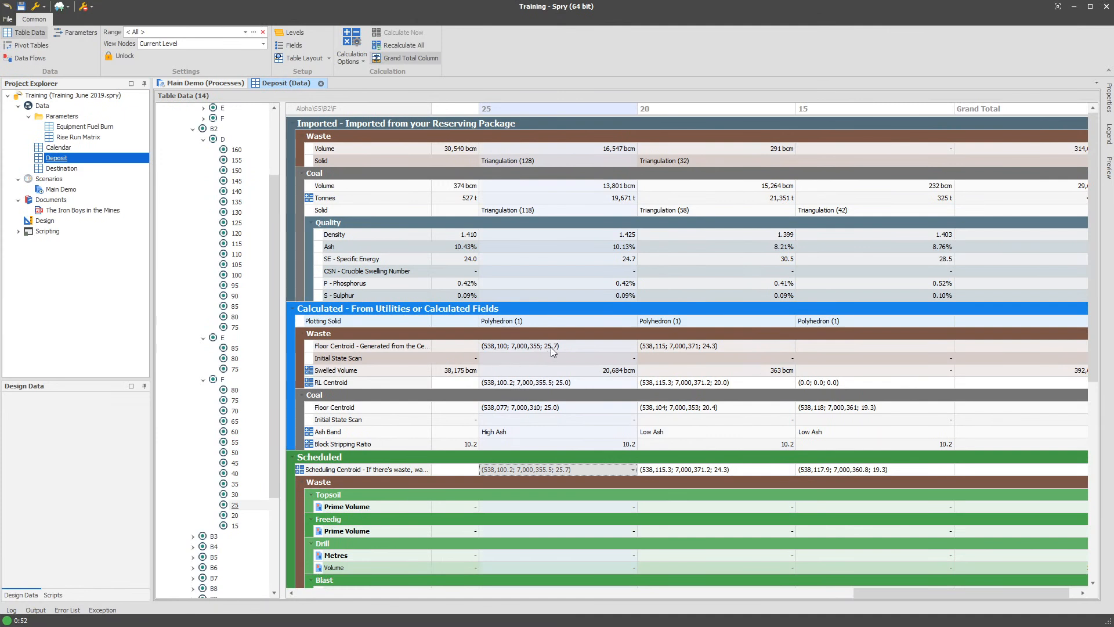
{"action": "left_click", "coordinate": [565, 409]}
{"action": "left_click", "coordinate": [572, 470]}
{"action": "right_click", "coordinate": [684, 457]}
{"action": "left_click", "coordinate": [274, 310]}
{"action": "left_click_drag", "start_coordinate": [274, 310], "coordinate": [269, 245]}
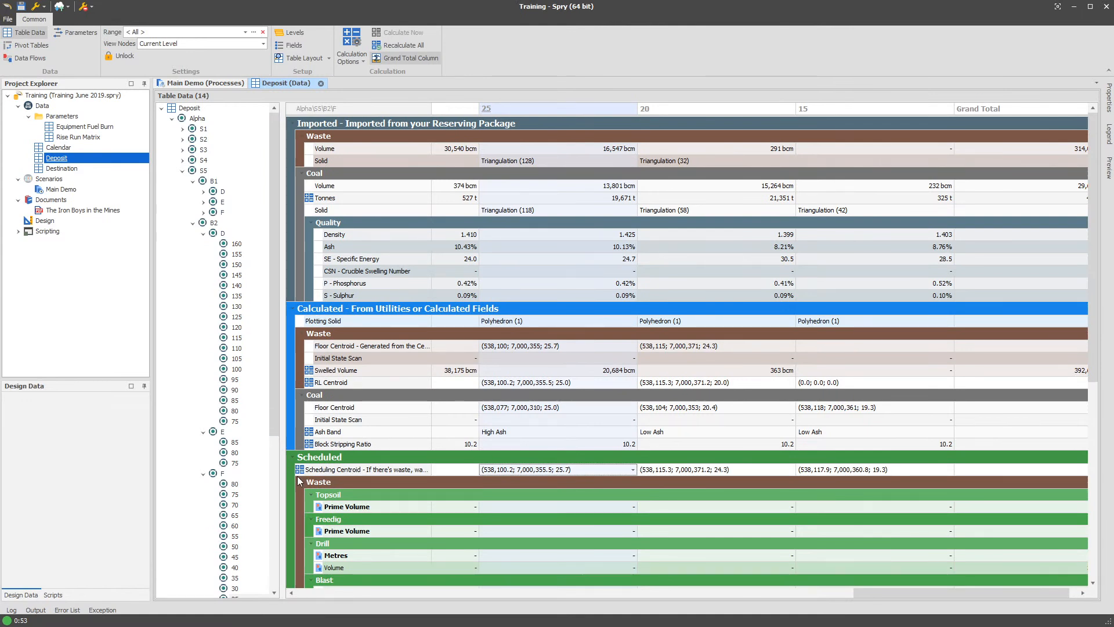
{"action": "mouse_move", "coordinate": [297, 476]}
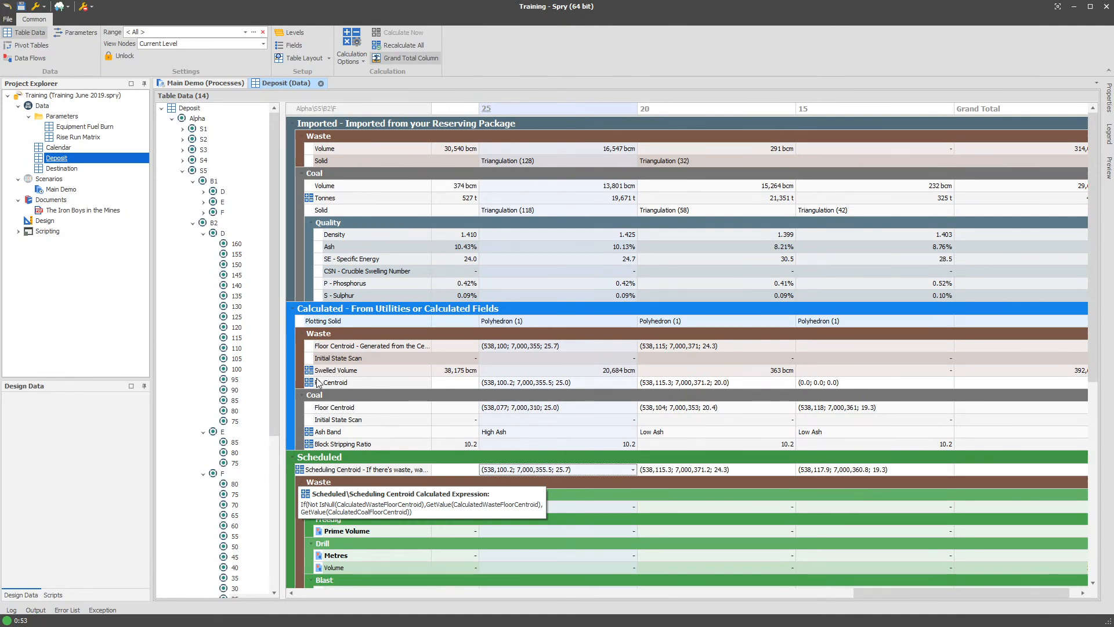
{"action": "mouse_move", "coordinate": [330, 447]}
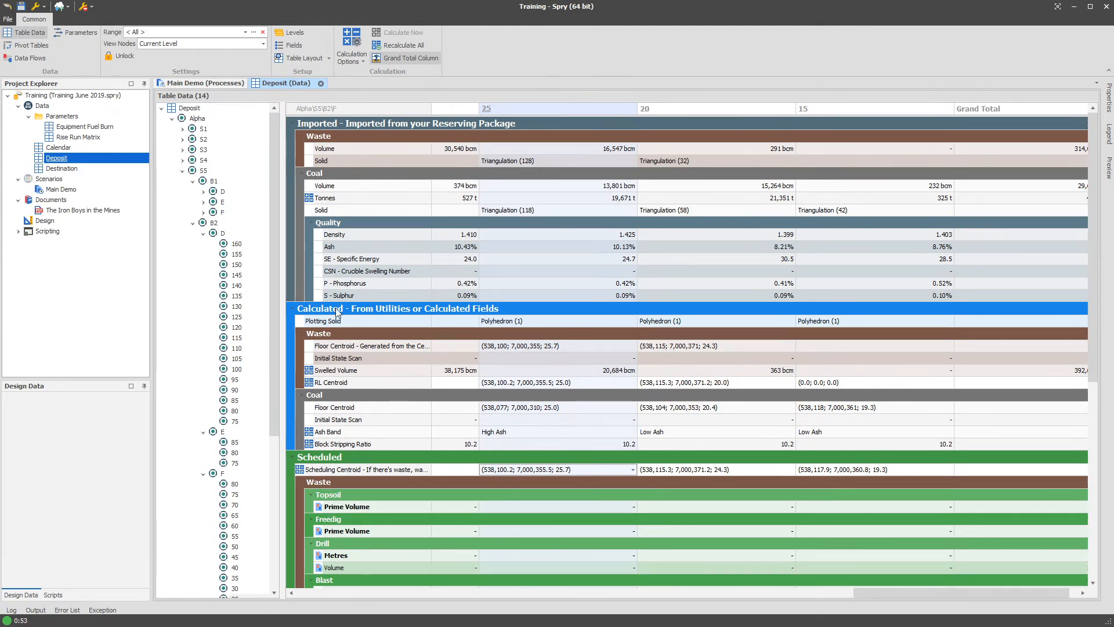
- Switch to the Main Demo processes and save the project
{"action": "left_click", "coordinate": [206, 83]}
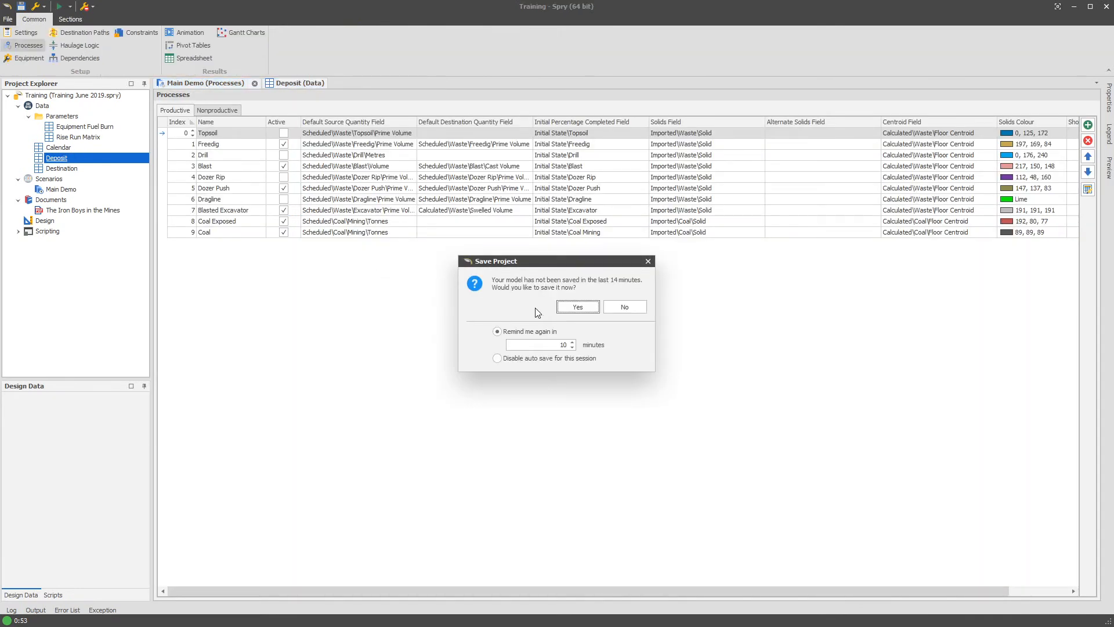
{"action": "left_click", "coordinate": [574, 307]}
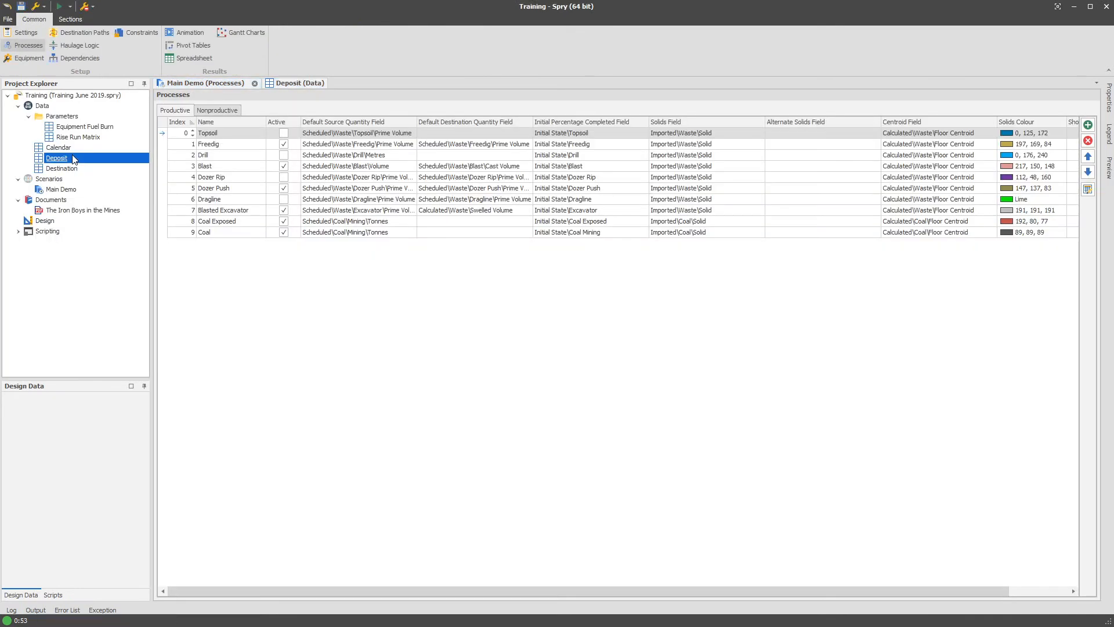
- Open the Centroid Calculator for the Deposit table and set the imported waste solid's floor centroid field to Calculated\Waste\Floor Centroid
{"action": "right_click", "coordinate": [75, 155]}
{"action": "mouse_move", "coordinate": [120, 247]}
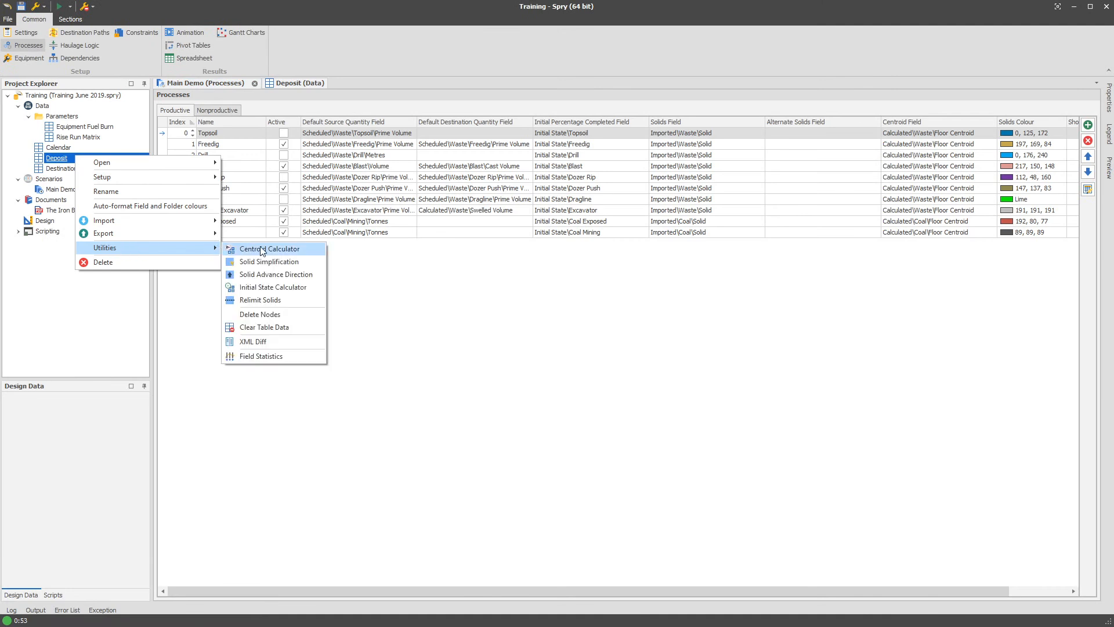
{"action": "left_click", "coordinate": [271, 248]}
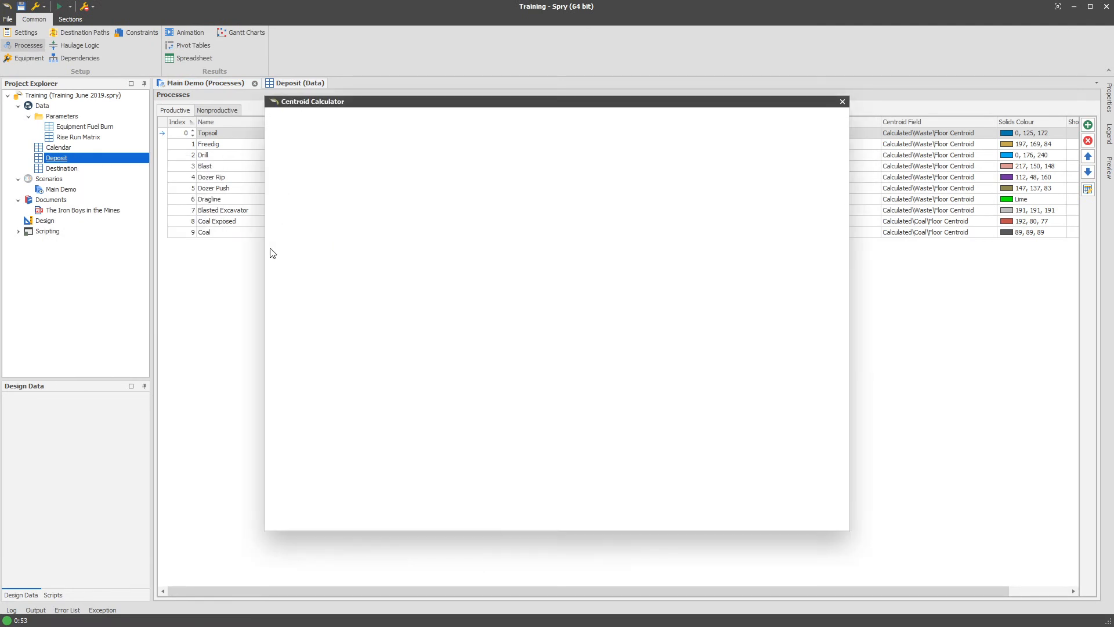
{"action": "left_click", "coordinate": [504, 291]}
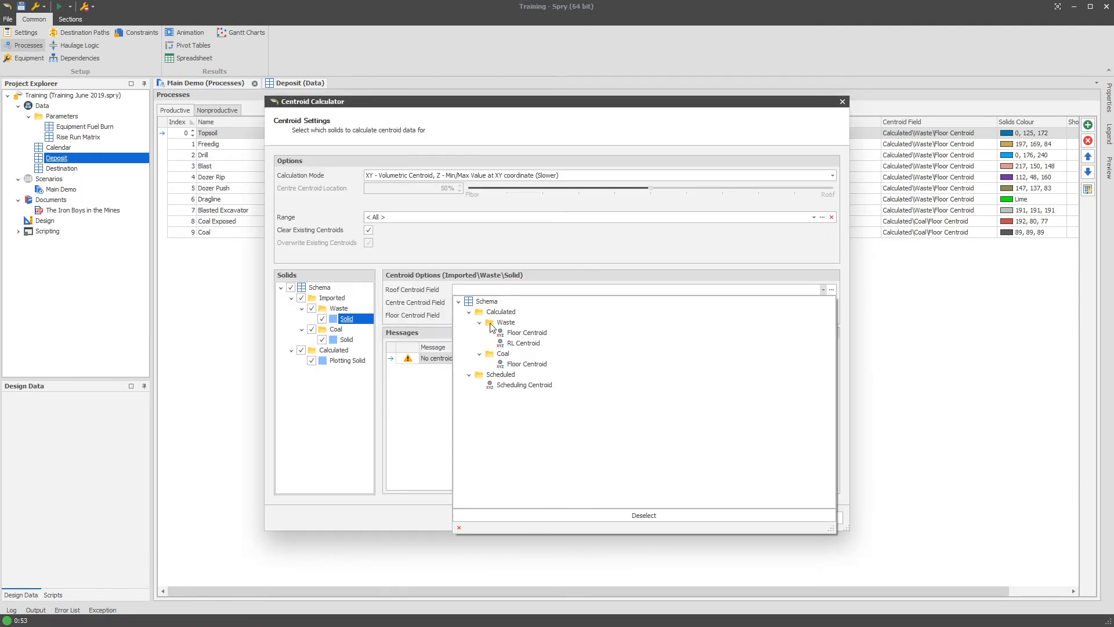
{"action": "left_click", "coordinate": [454, 292]}
{"action": "left_click", "coordinate": [498, 316]}
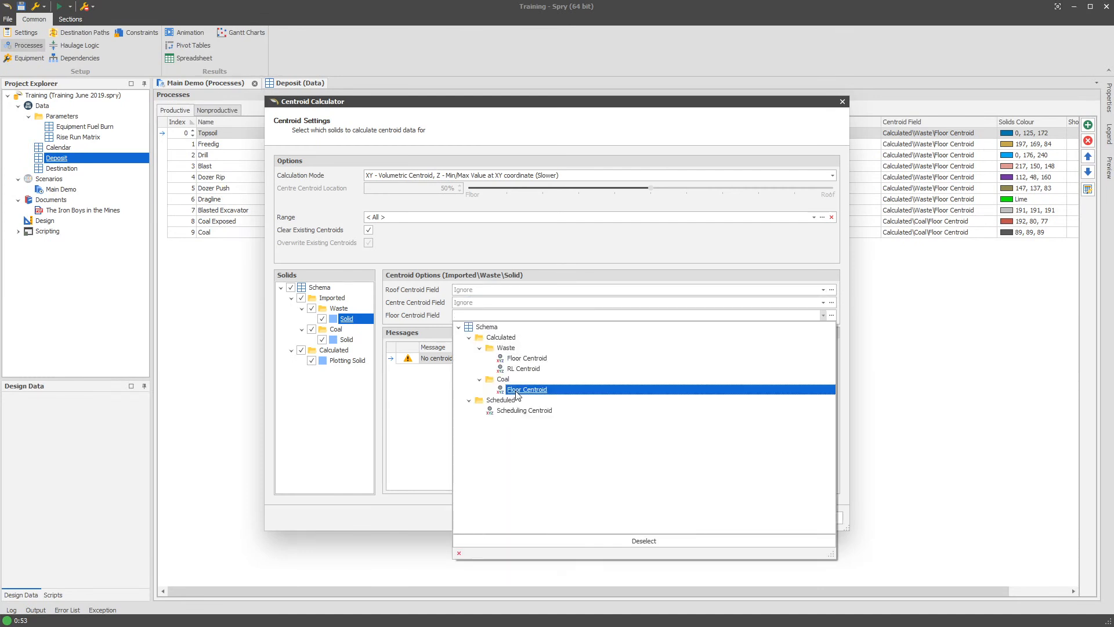
{"action": "left_click", "coordinate": [525, 359]}
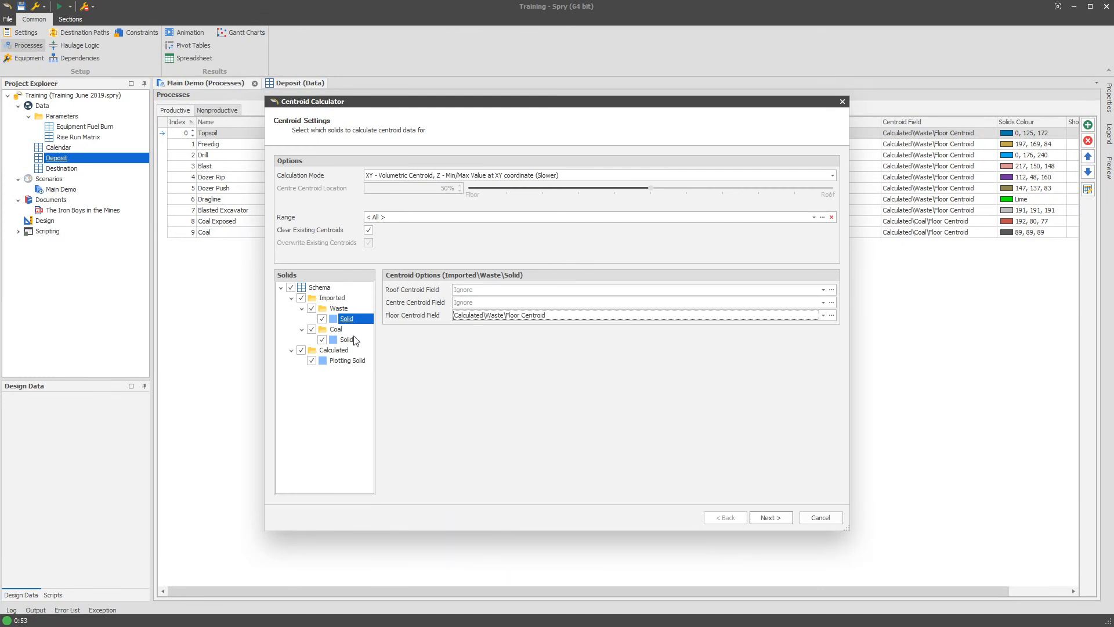
- Try Calculated\Waste\Floor Centroid as the imported coal solid's floor centroid field and cancel the Centroid Calculator
{"action": "left_click", "coordinate": [351, 339]}
{"action": "left_click", "coordinate": [490, 317]}
{"action": "left_click", "coordinate": [527, 359]}
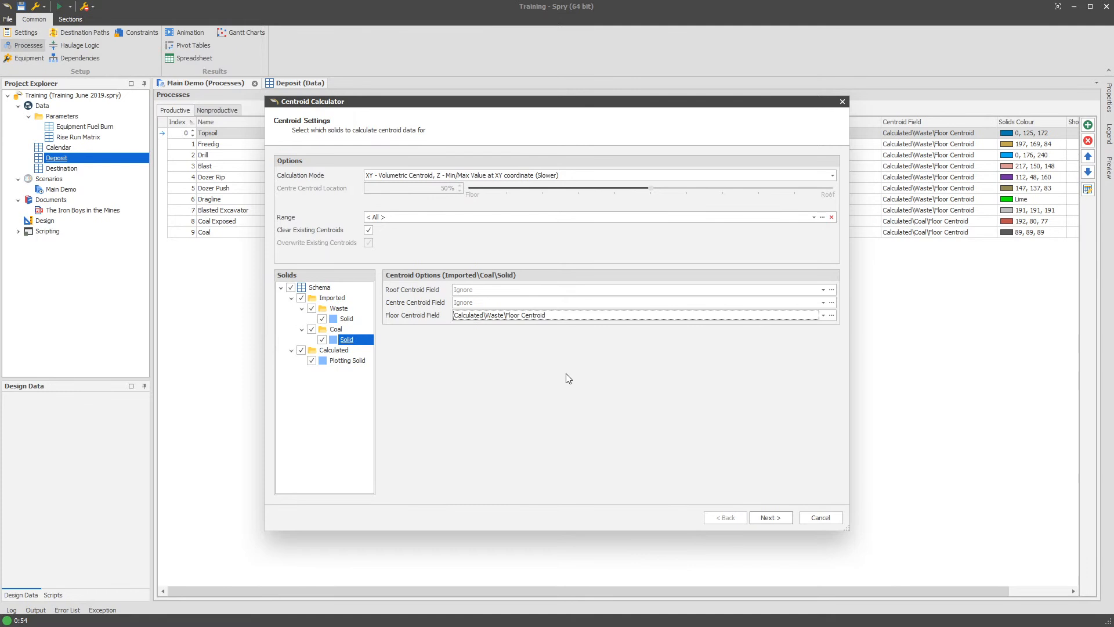
{"action": "left_click", "coordinate": [834, 520]}
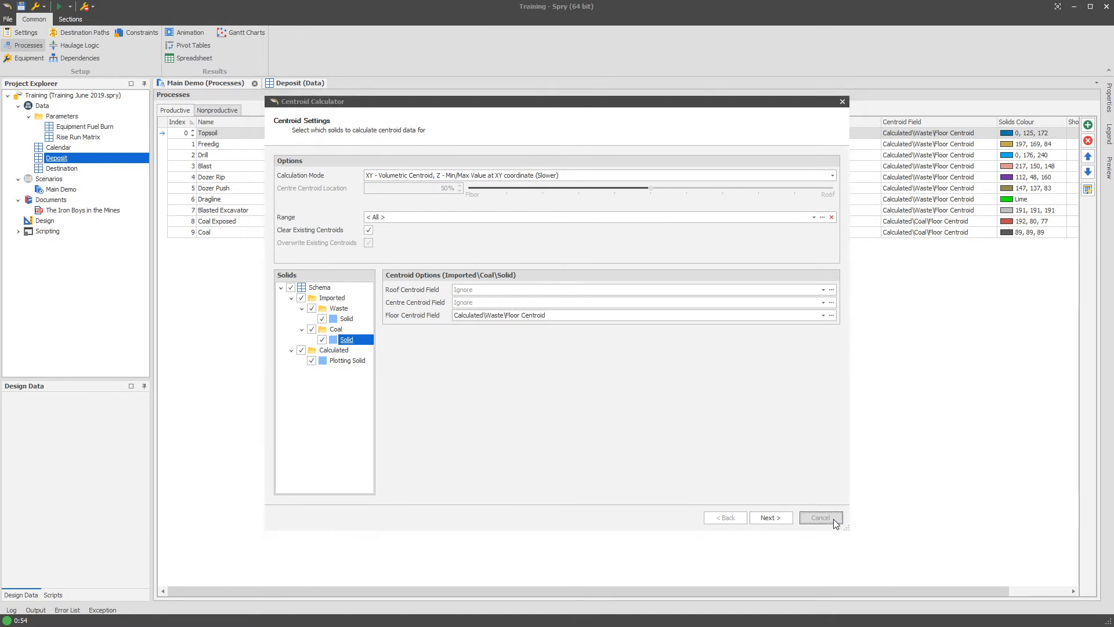
- Set the Topsoil process's centroid field to Scheduled\Scheduling Centroid
{"action": "left_click", "coordinate": [932, 135]}
{"action": "left_click", "coordinate": [979, 227]}
{"action": "double_click", "coordinate": [968, 227]}
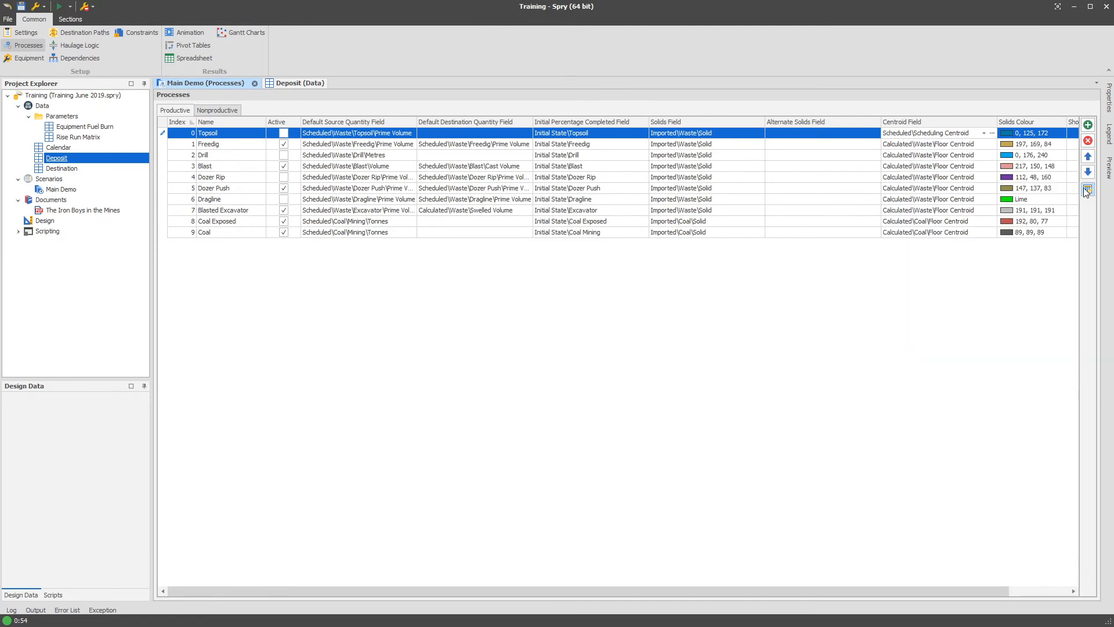
- Fill Scheduled\Scheduling Centroid down the Centroid Field column from Topsoil to Coal in the processes spreadsheet editor and accept it
{"action": "left_click", "coordinate": [1087, 191]}
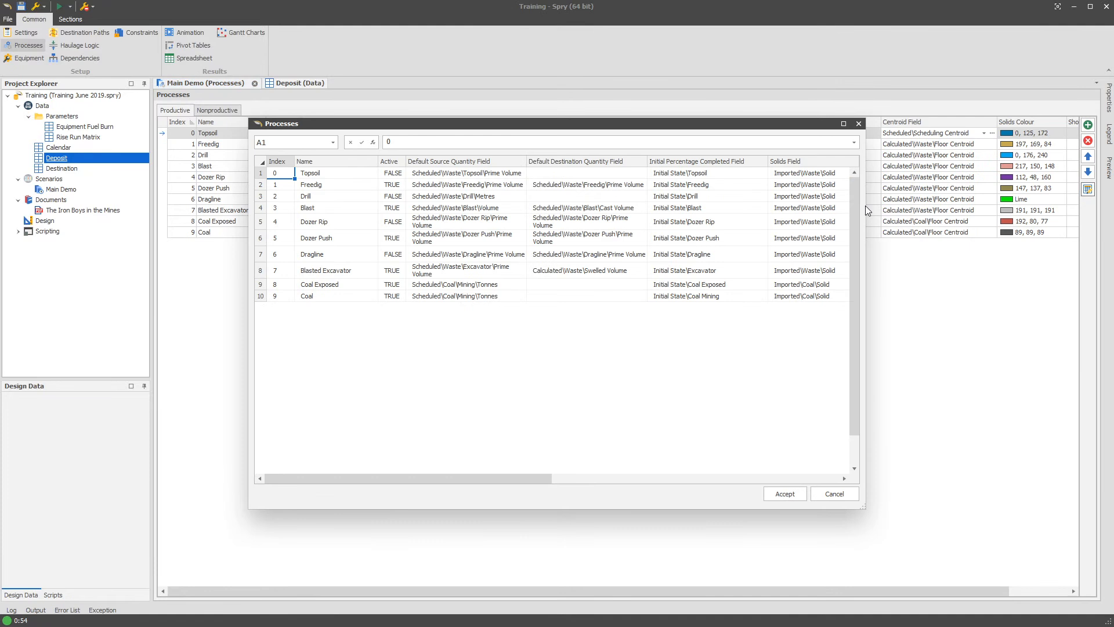
{"action": "left_click_drag", "start_coordinate": [870, 204], "coordinate": [1113, 204]}
{"action": "left_click", "coordinate": [1062, 173]}
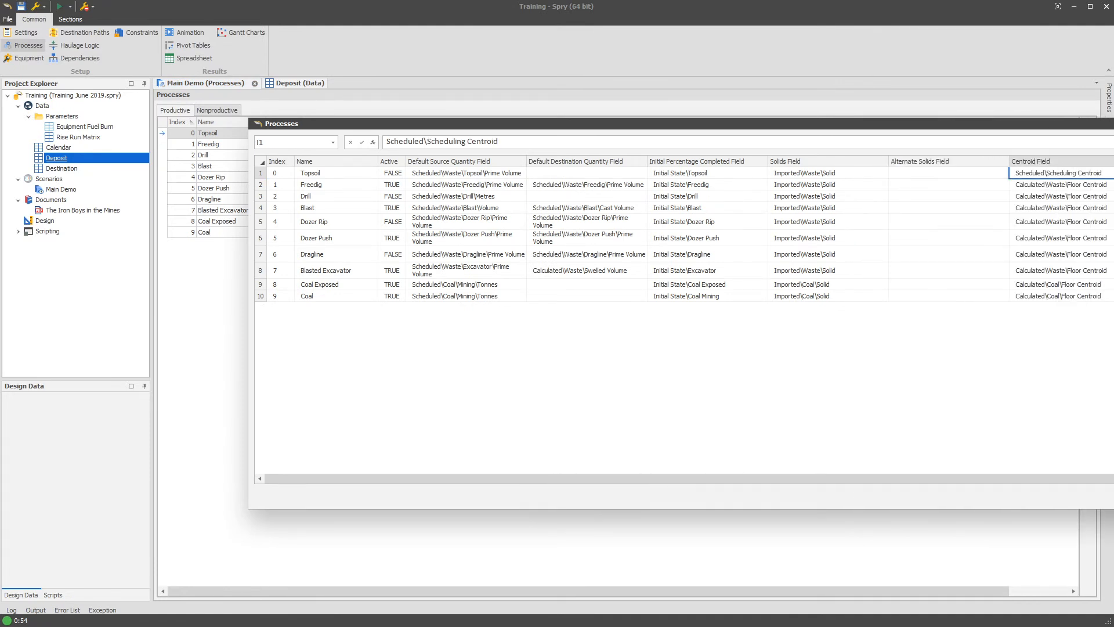
{"action": "left_click_drag", "start_coordinate": [1063, 173], "coordinate": [1062, 296]}
{"action": "key", "text": "ctrl+d"}
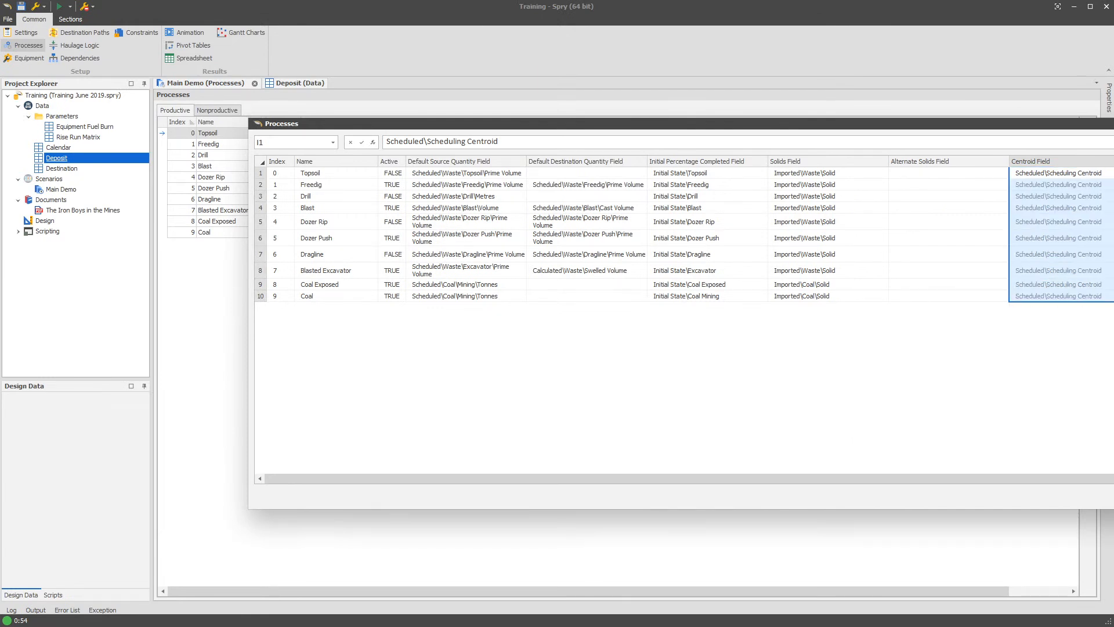
{"action": "left_click", "coordinate": [1113, 497]}
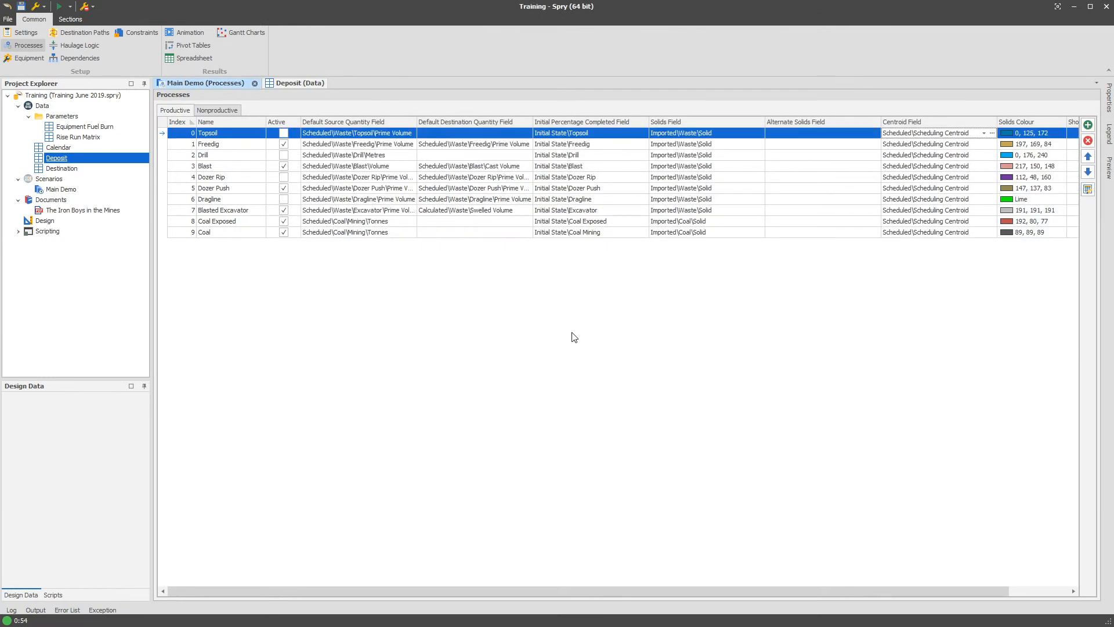